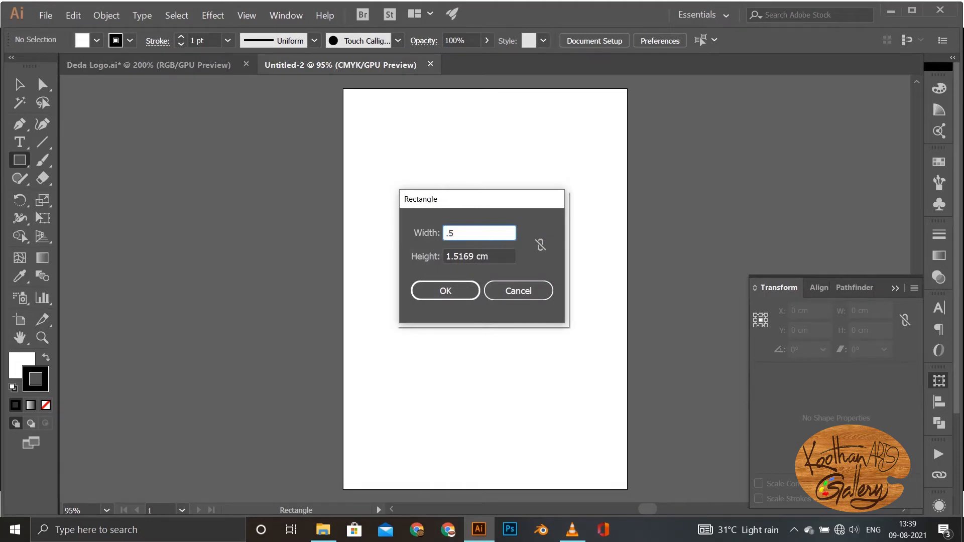
Step: Create a 0.5 × 0.5 cm square with the Rectangle tool
key(Tab)
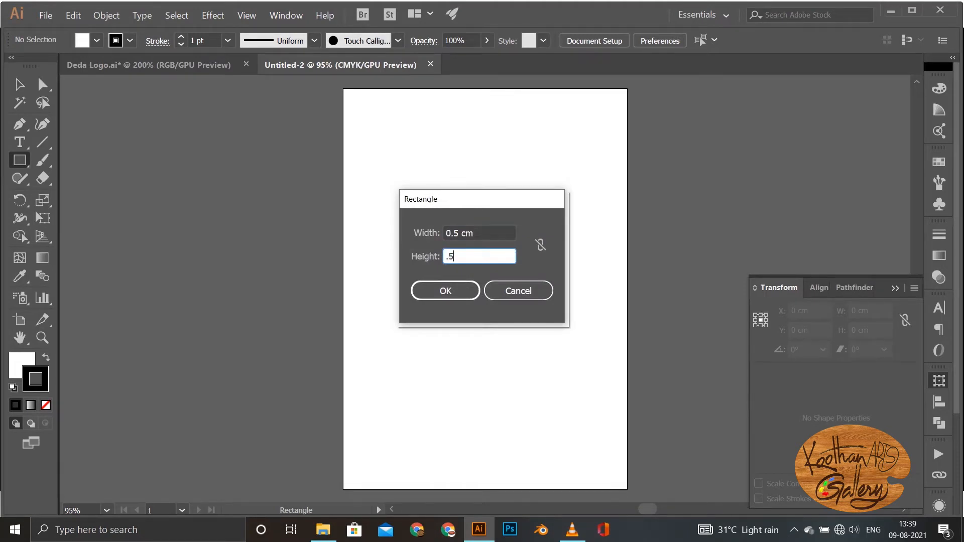
text(.5)
key(Return)
key(ctrl+plus)
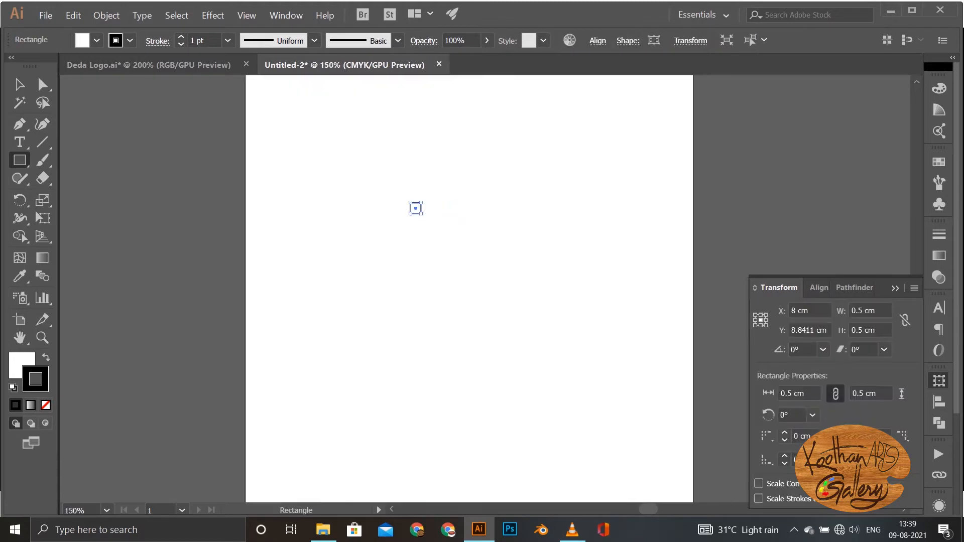
Step: Move the square to the artboard's upper left and repeat adjoining copies into a row of 20 squares, 10 cm wide
key(v)
drag(410, 206, 306, 163)
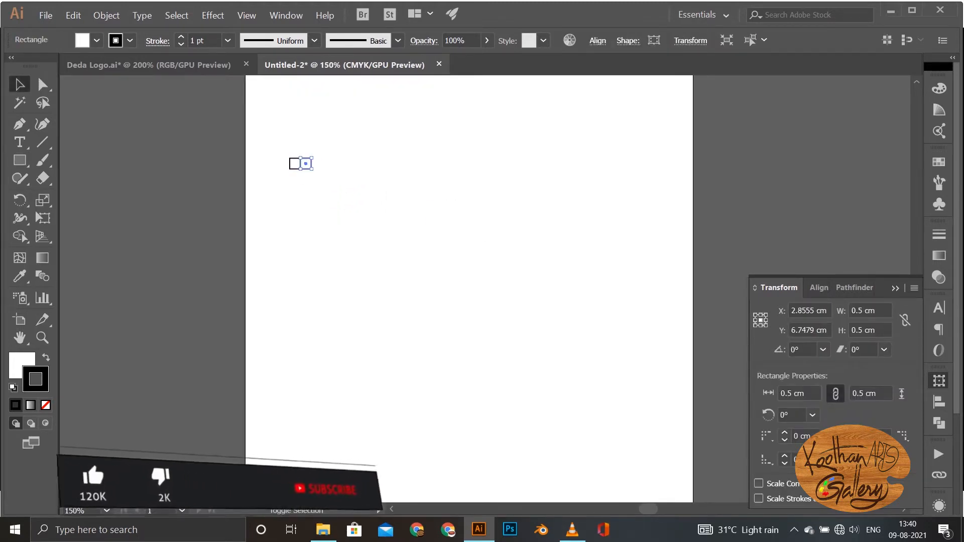
key(ctrl+d)
key(ctrl+d)
key(ctrl+d)
key(ctrl+d)
key(ctrl+d)
key(ctrl+d)
key(ctrl+d)
key(ctrl+d)
key(ctrl+d)
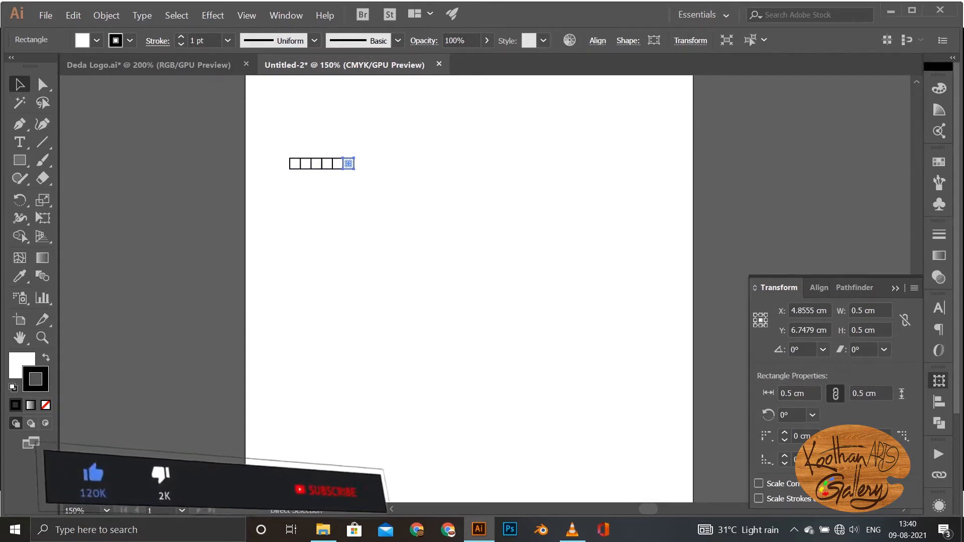
key(ctrl+d)
key(ctrl+d)
key(ctrl+d)
key(ctrl+d)
key(ctrl+d)
key(ctrl+d)
key(ctrl+d)
key(ctrl+d)
key(ctrl+d)
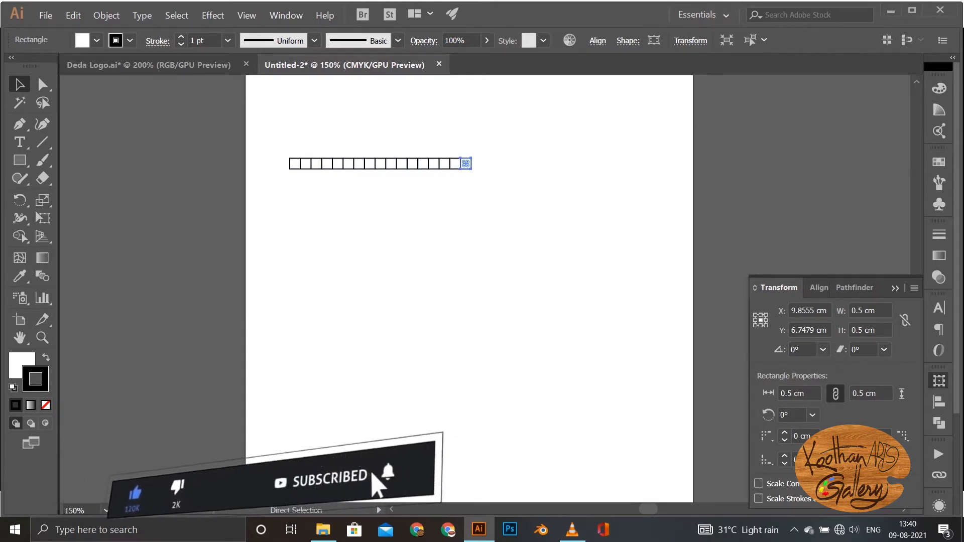
Step: Copy the whole row directly beneath itself and repeat until the grid has eight rows, 4 cm high
key(ctrl+a)
drag(498, 164, 498, 174)
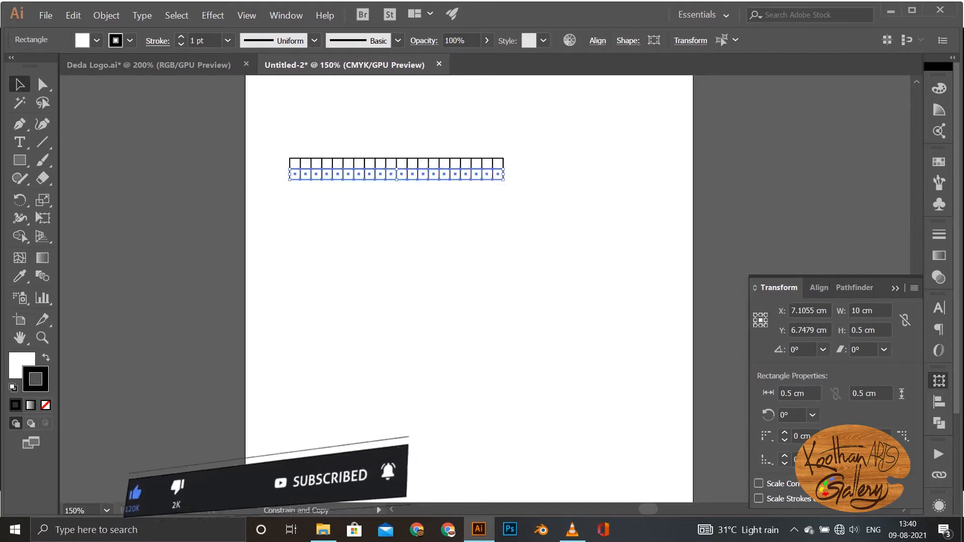
key(ctrl+d)
key(ctrl+d)
key(ctrl+d)
key(ctrl+d)
key(ctrl+d)
key(ctrl+d)
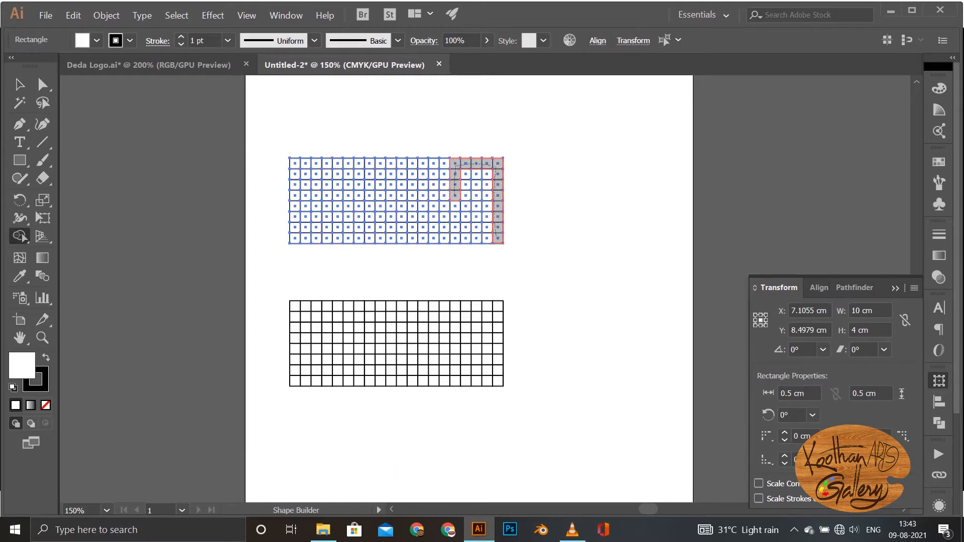
Step: Merge cells of the upper grid with Shape Builder into four blocky letter shapes and delete the unused columns left of them
drag(498, 239, 454, 239)
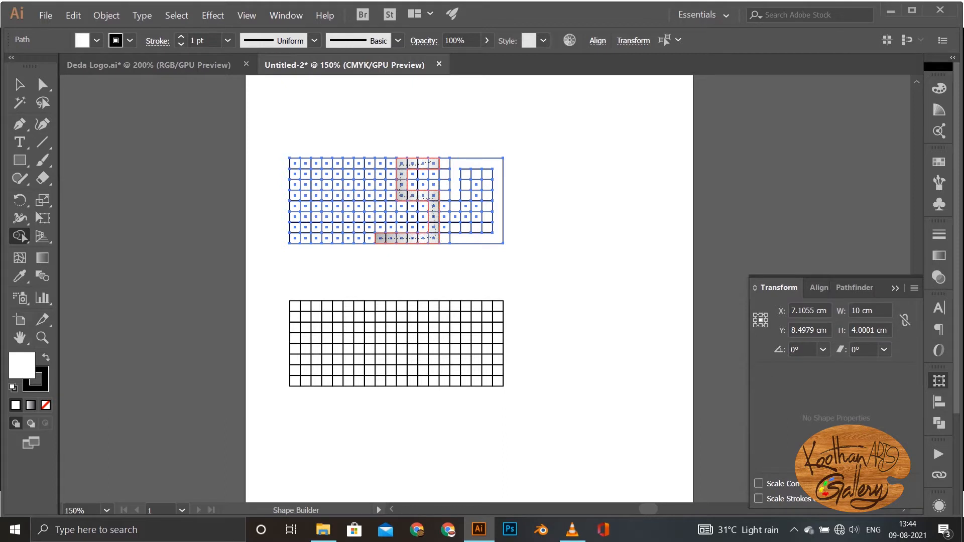
drag(369, 166, 370, 163)
mouse_move(348, 164)
mouse_down()
mouse_move(348, 238)
mouse_move(265, 135)
mouse_up()
key(v)
key(Delete)
Step: Give the upper letter grid no stroke and a pink fill
drag(359, 139, 362, 260)
drag(320, 116, 527, 271)
click(97, 41)
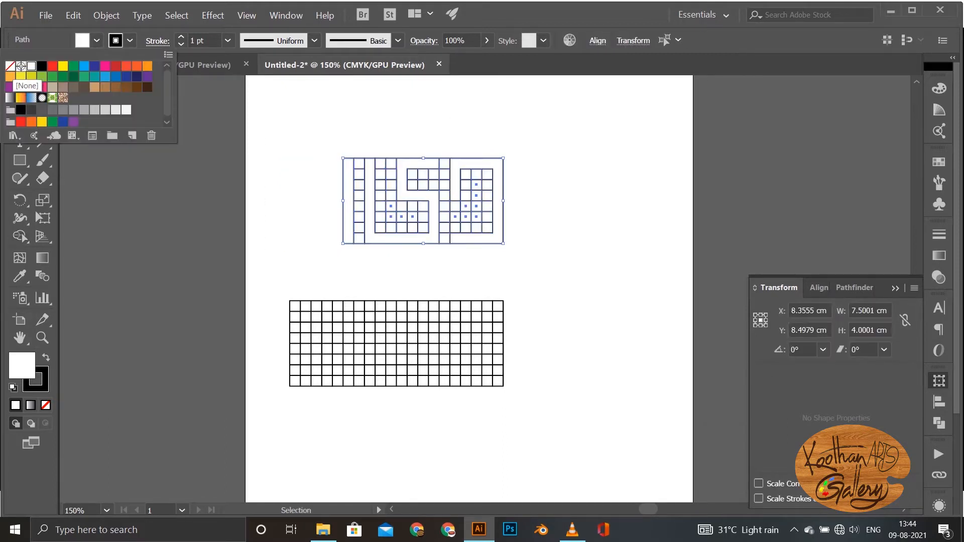
click(10, 66)
click(129, 40)
click(129, 41)
key(ctrl+z)
click(130, 40)
click(10, 66)
click(97, 40)
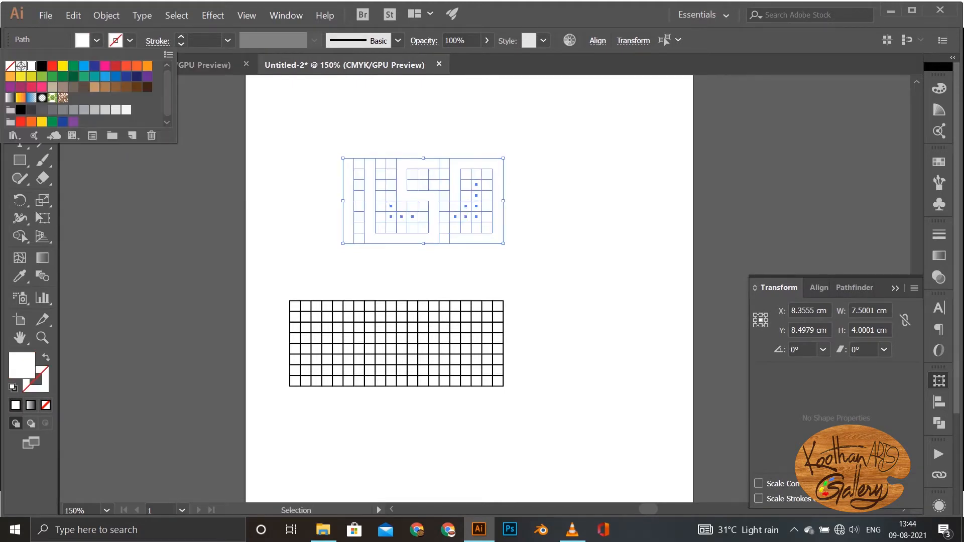
click(105, 66)
key(Escape)
Step: Move the four merged pink letter shapes out to the right and delete the leftover grid cells
click(307, 173)
click(349, 193)
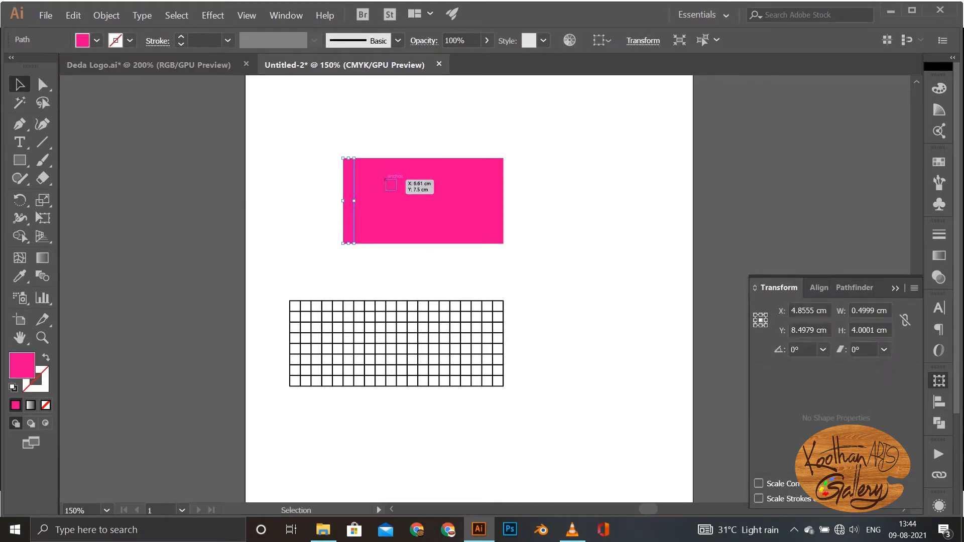
shift+click(439, 174)
drag(439, 175, 613, 174)
drag(322, 115, 500, 253)
key(Delete)
Step: Copy the last pink letter between the first and second shapes, spacing them evenly, and move the word toward the artboard's centre
click(671, 201)
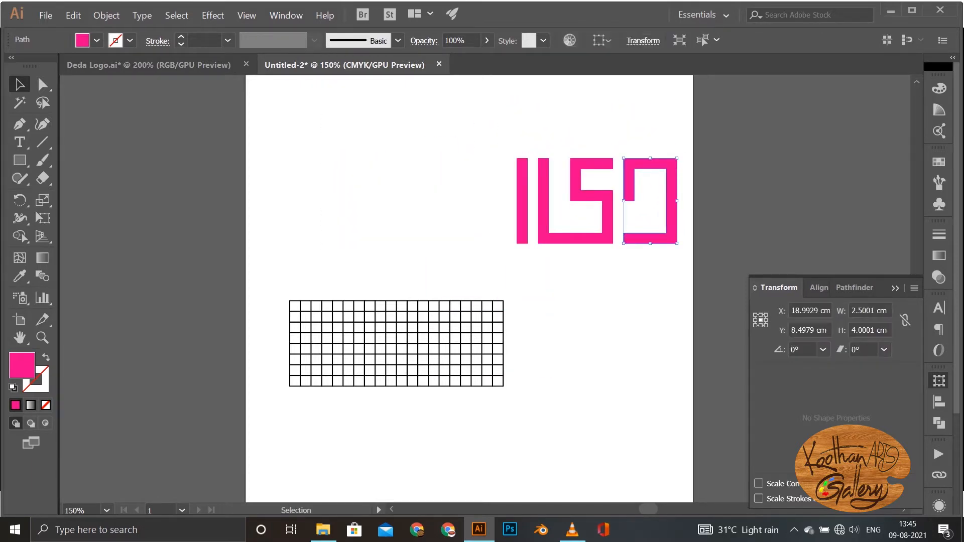
drag(651, 201, 458, 201)
click(562, 211)
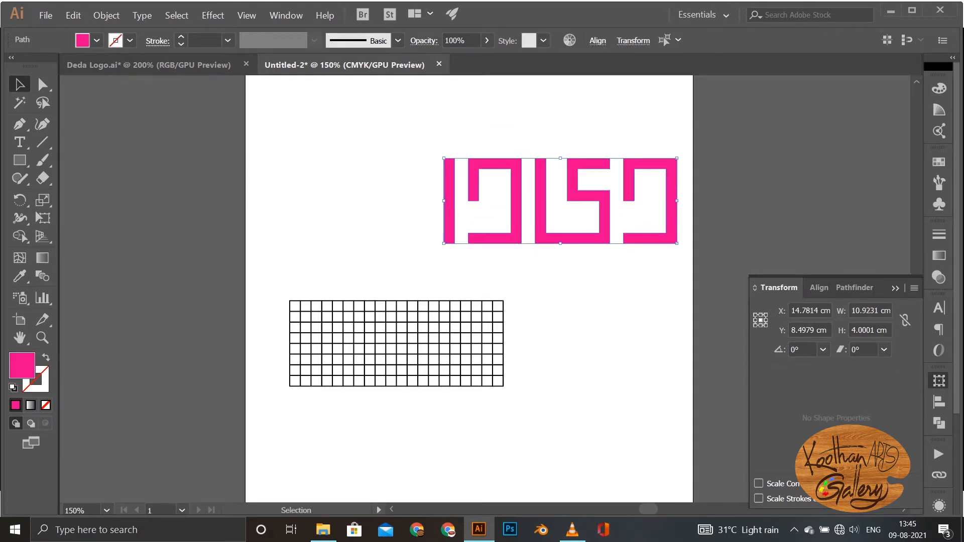
drag(572, 190, 480, 183)
Step: Move the remaining grid beneath the pink word and copy its last two columns to widen it to 11 cm
drag(413, 308, 485, 276)
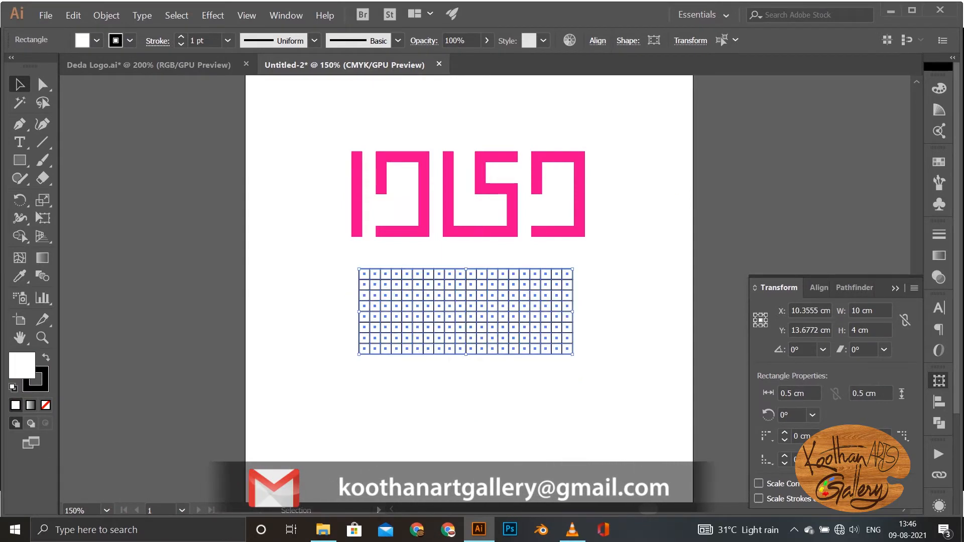
key(ctrl+shift+a)
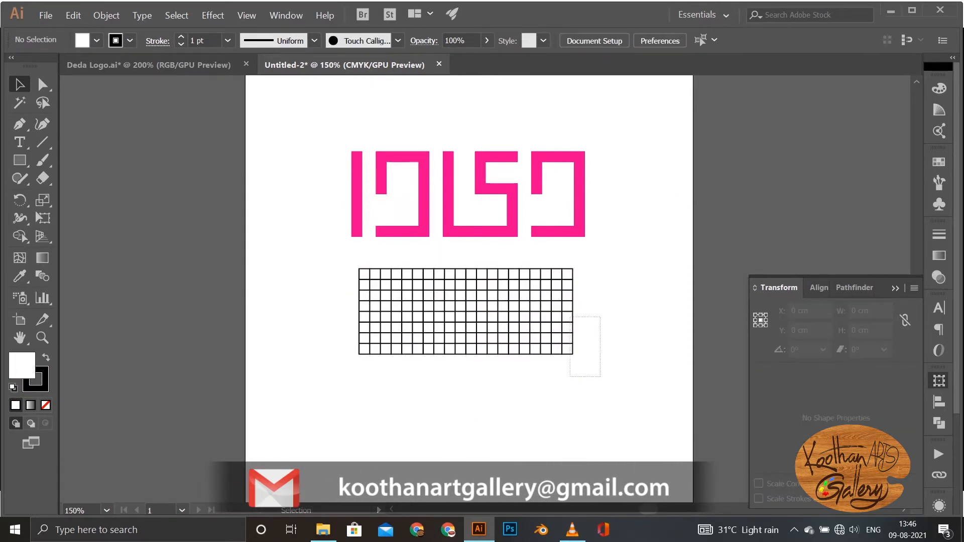
drag(564, 376, 556, 369)
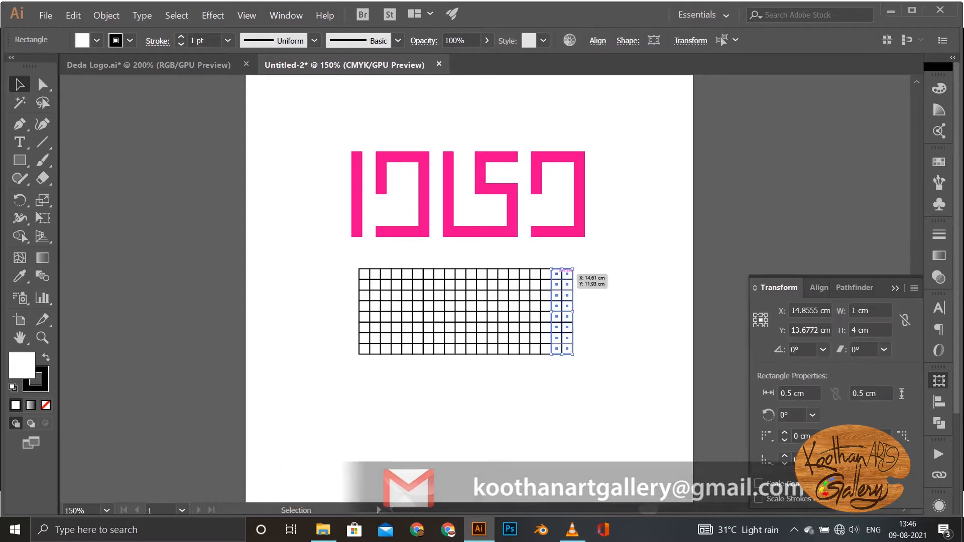
drag(556, 274, 583, 311)
key(ctrl+shift+a)
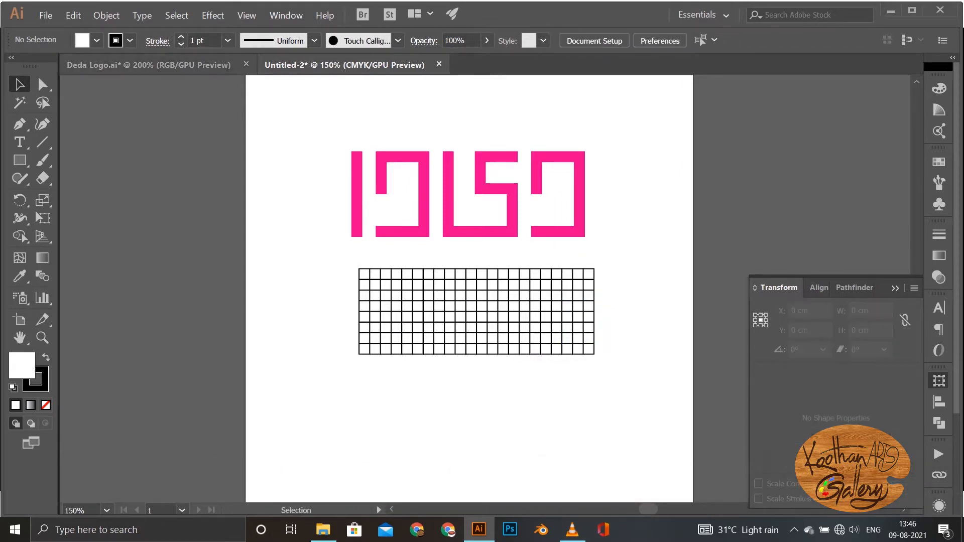
Step: Merge cells of the lower grid with Shape Builder into the block letters D, E and A
key(ctrl+a)
key(shift+m)
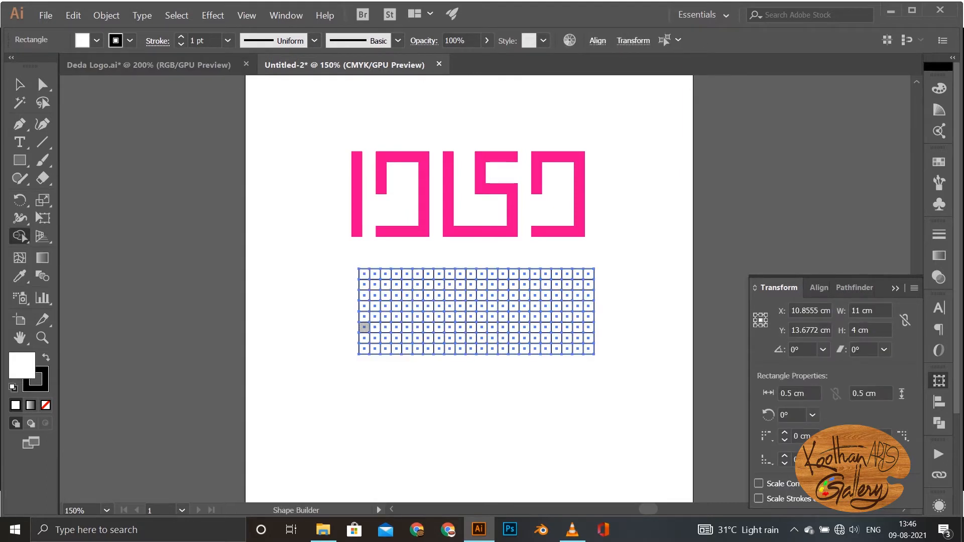
drag(375, 349, 364, 349)
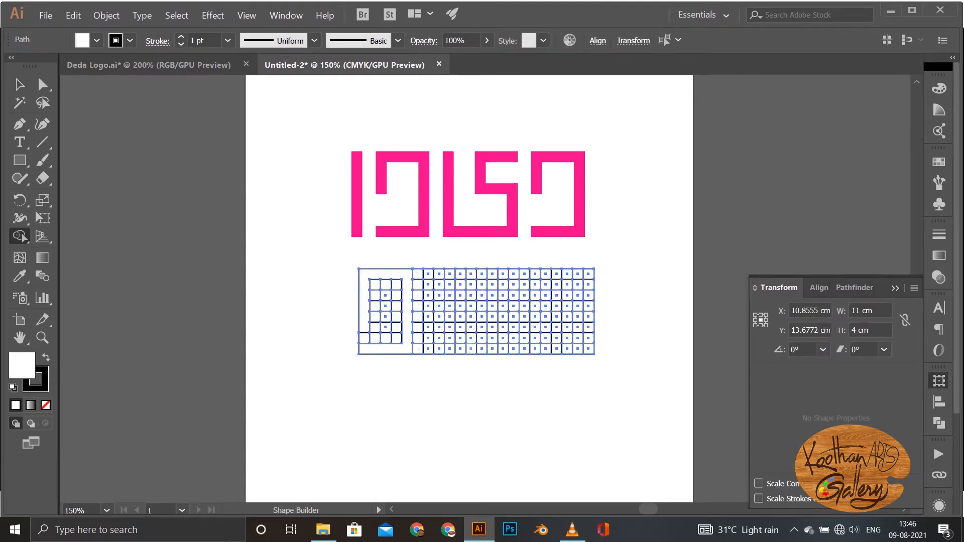
mouse_move(471, 349)
mouse_down()
mouse_move(428, 306)
mouse_move(471, 274)
mouse_up()
drag(428, 306, 460, 307)
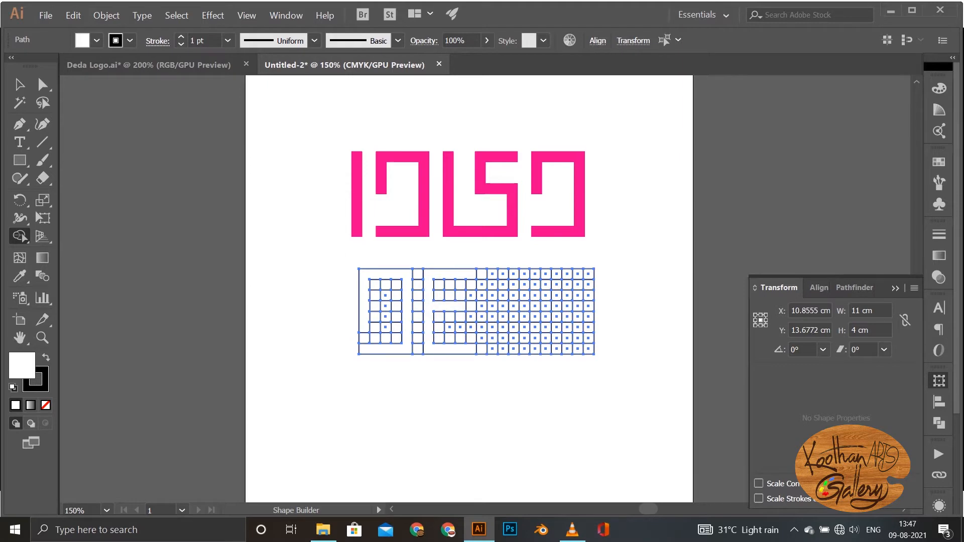
mouse_move(492, 349)
mouse_down()
mouse_move(503, 273)
mouse_move(535, 274)
mouse_move(535, 349)
mouse_up()
drag(493, 317, 535, 317)
Step: Give the lower letter grid no stroke and a green fill
key(v)
click(130, 41)
click(10, 67)
click(96, 40)
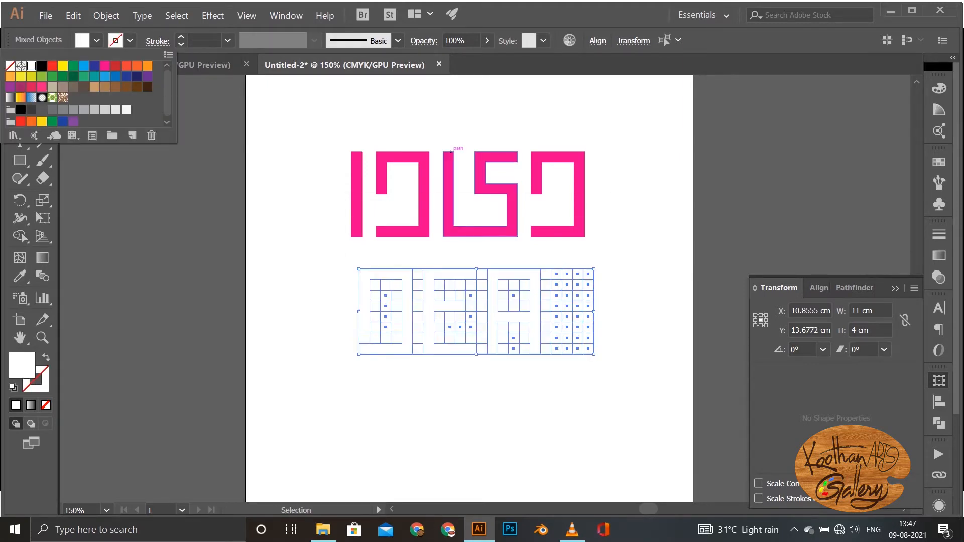
click(52, 77)
click(623, 193)
click(329, 305)
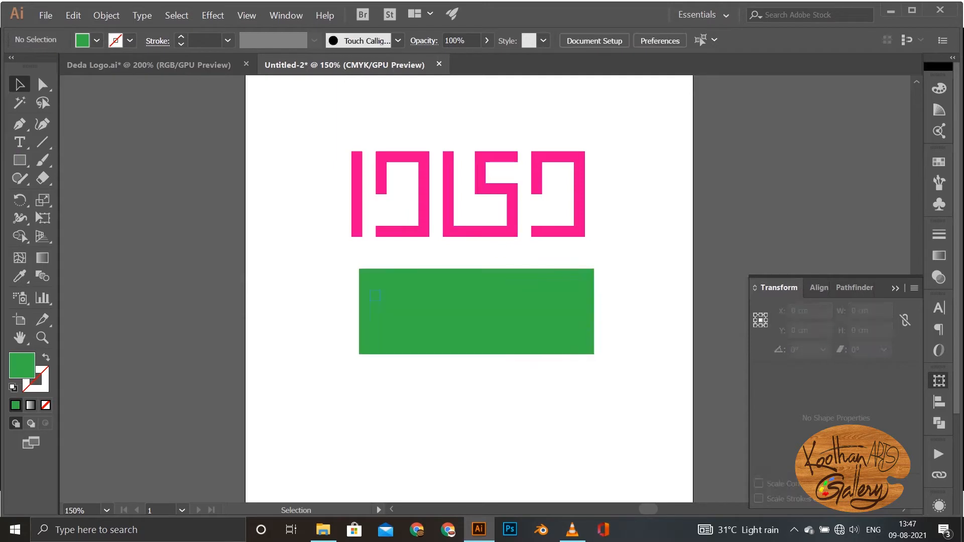
Step: Move the green D, E and A out of the block, delete the leftover cells and place the letters beneath the pink word
click(407, 292)
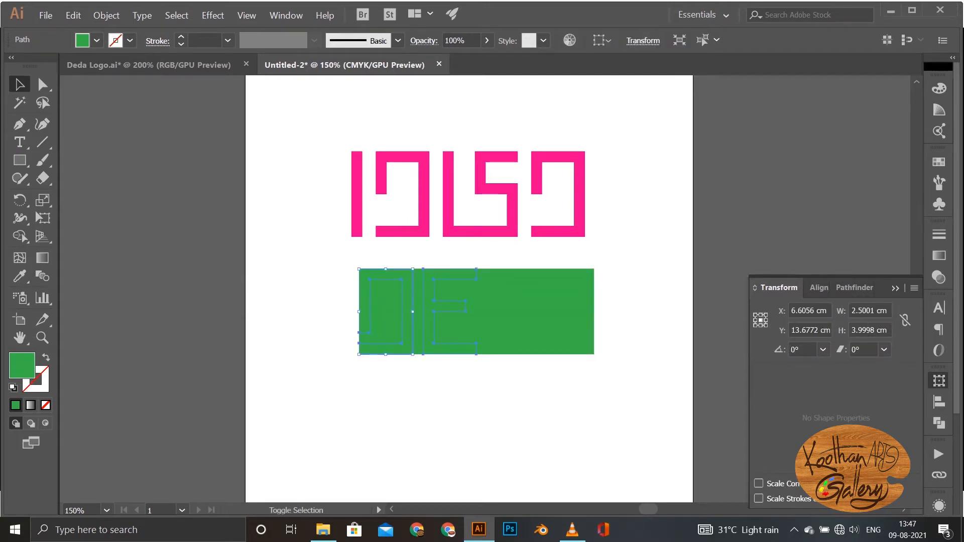
shift+click(452, 302)
drag(535, 275, 515, 396)
drag(323, 257, 652, 376)
key(Delete)
drag(301, 348, 538, 485)
drag(519, 437, 524, 301)
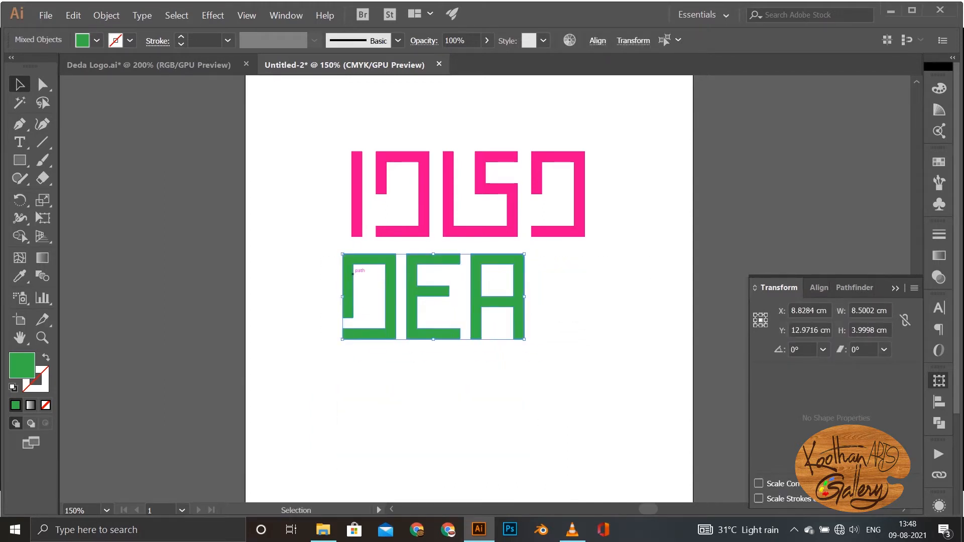
Step: Shift the green A right, copy the D into the gap to spell DEDA, and group the green word
click(322, 288)
drag(389, 256, 517, 257)
click(546, 274)
drag(497, 296, 561, 297)
click(561, 322)
click(497, 302)
key(Delete)
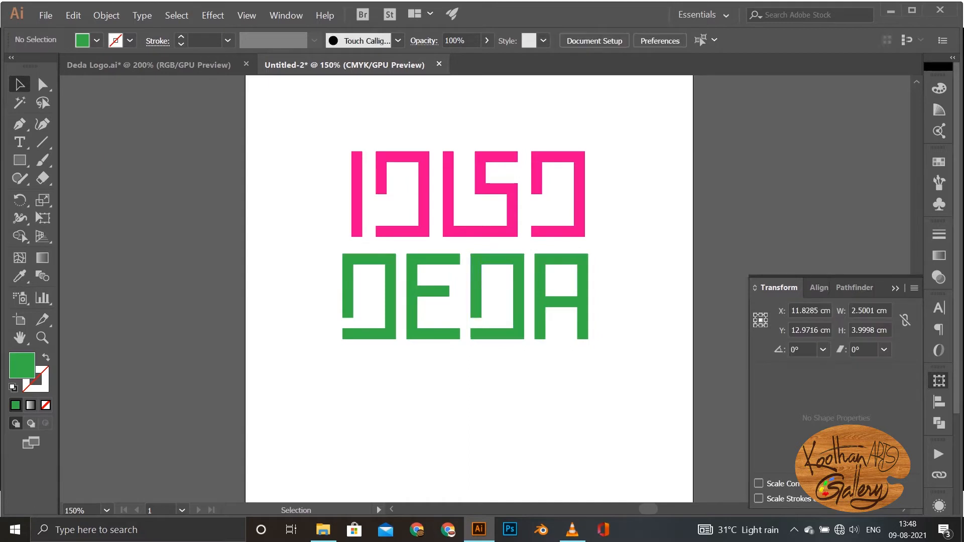
drag(321, 281, 600, 354)
key(ctrl+g)
Step: Centre the pink and green words horizontally on each other and move DEDA up until it touches the pink word
drag(312, 126, 613, 355)
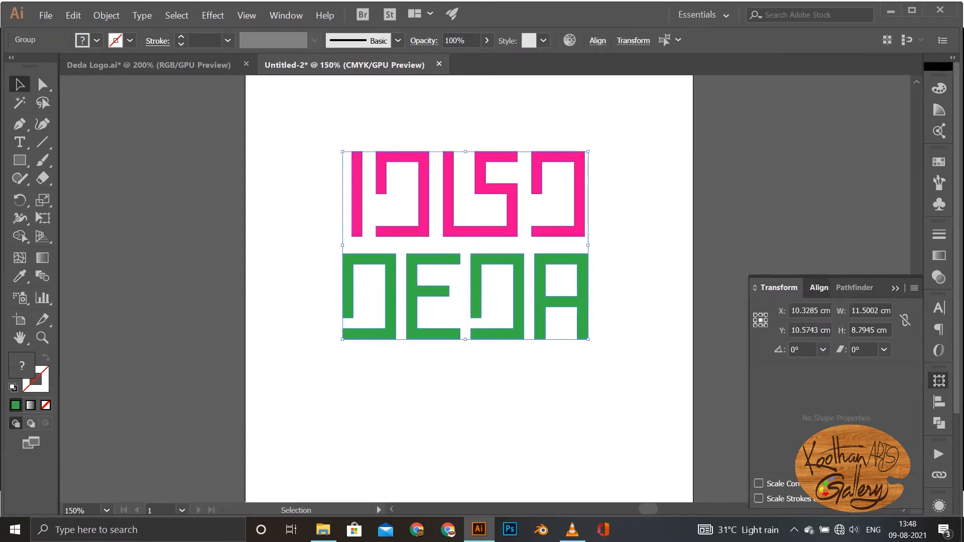
click(819, 288)
click(791, 412)
click(658, 321)
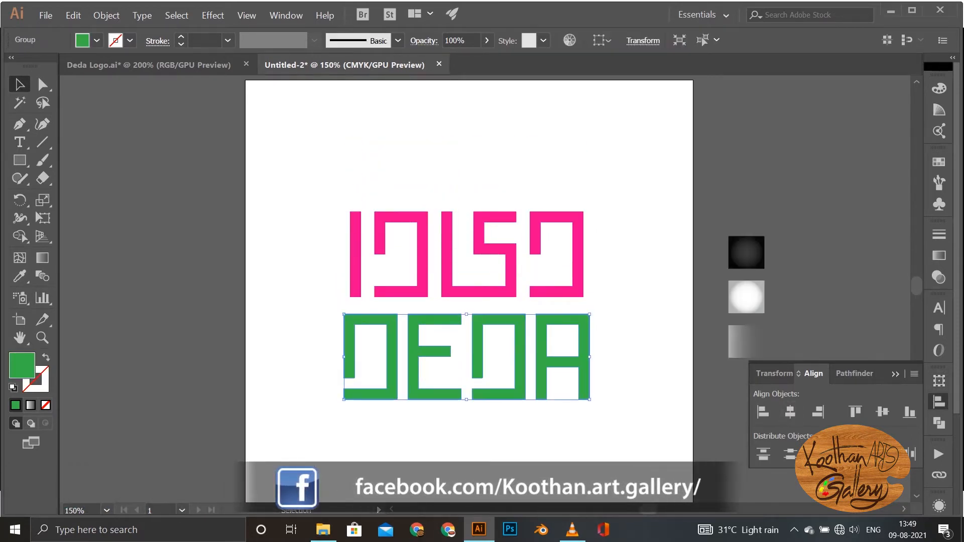
drag(404, 327, 414, 309)
click(301, 286)
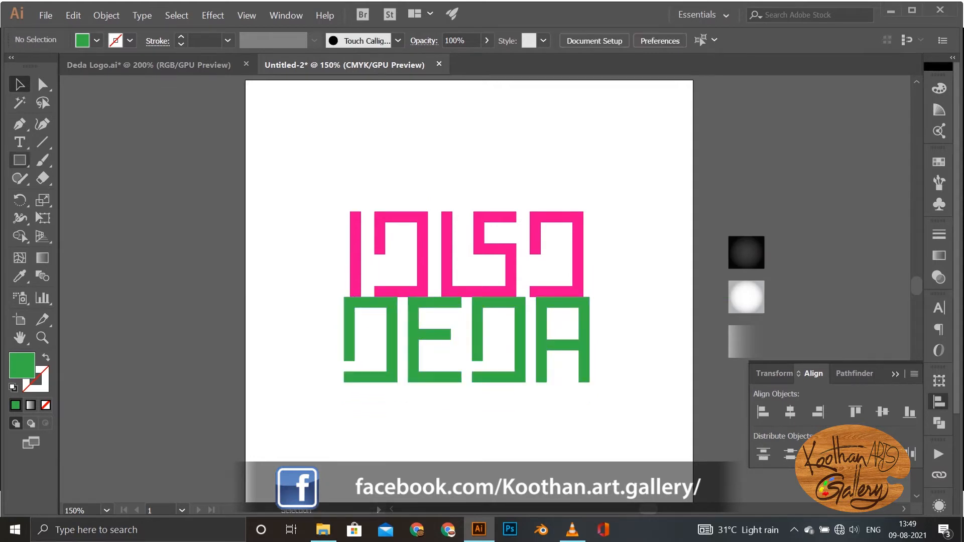
Step: Draw a large black circle around both words with the Ellipse tool and send it to the back
click(19, 160)
click(87, 197)
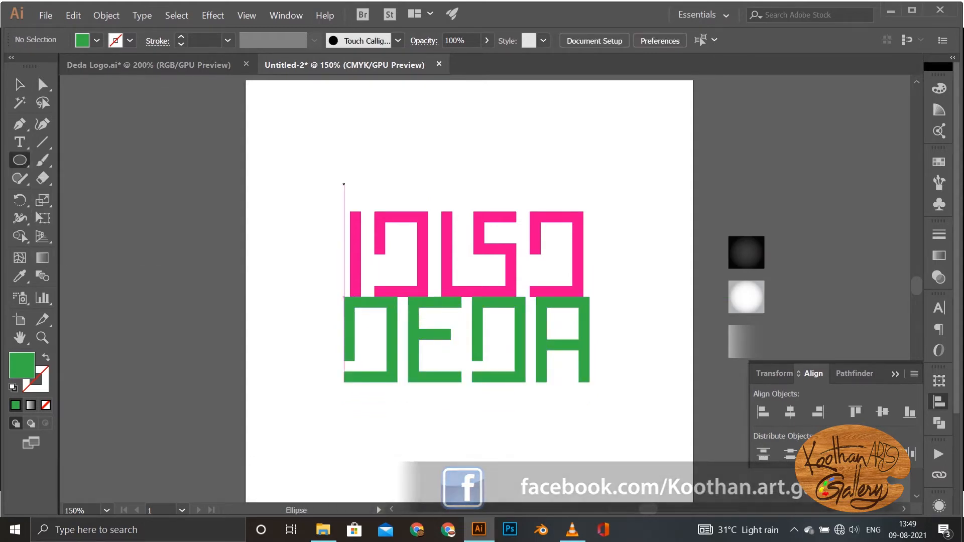
drag(316, 167, 636, 405)
key(v)
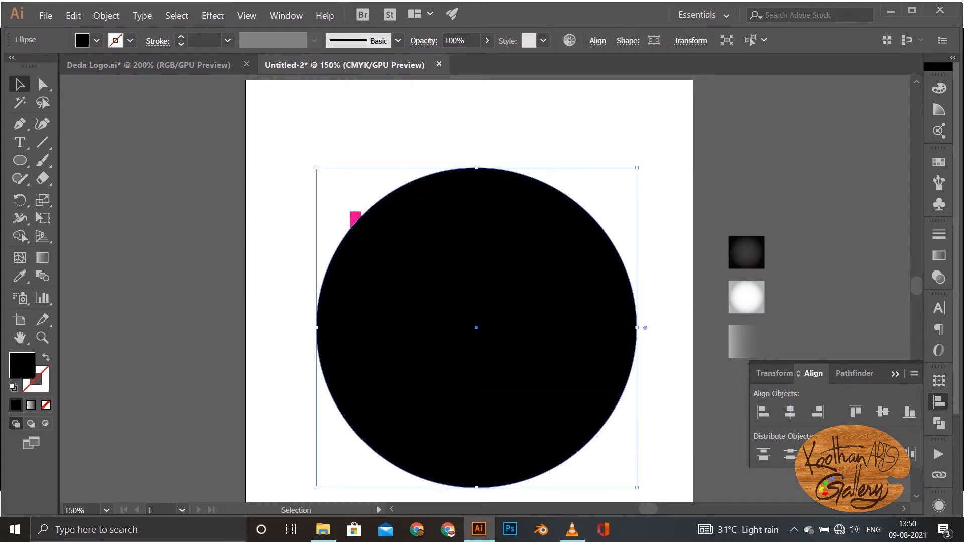
drag(477, 328, 472, 313)
key(ctrl+shift+bracketleft)
Step: Group the two words and align them with the black circle at their horizontal and vertical centres
drag(280, 208, 518, 344)
shift+click(522, 412)
key(ctrl+g)
shift+click(522, 412)
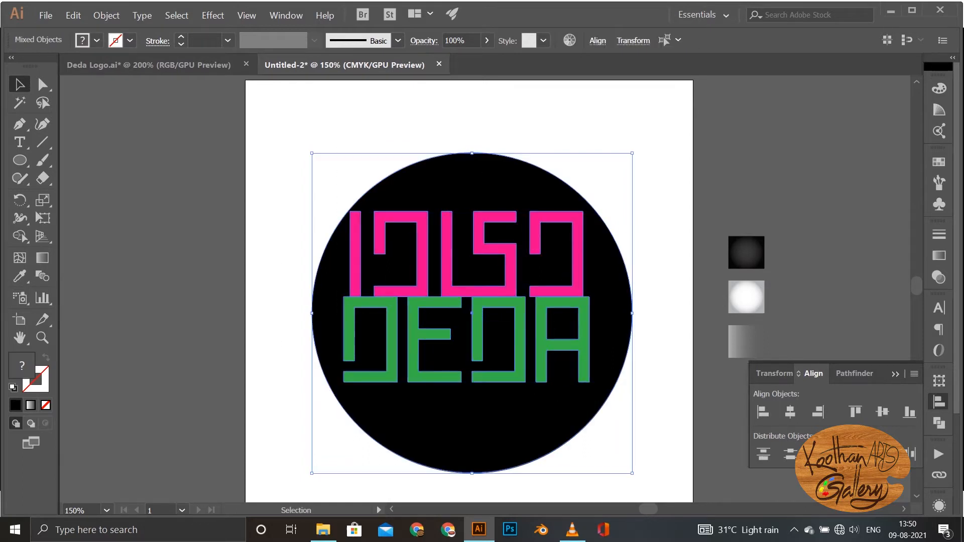
click(790, 412)
click(882, 412)
Step: Apply the dark radial gradient from the sample square beside the artboard to the circle with the Eyedropper
click(553, 417)
key(i)
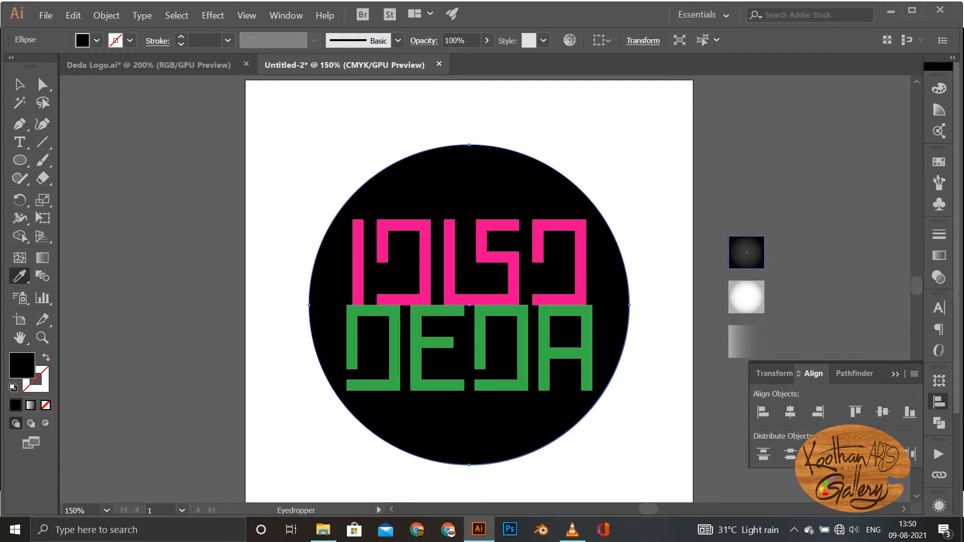
click(747, 252)
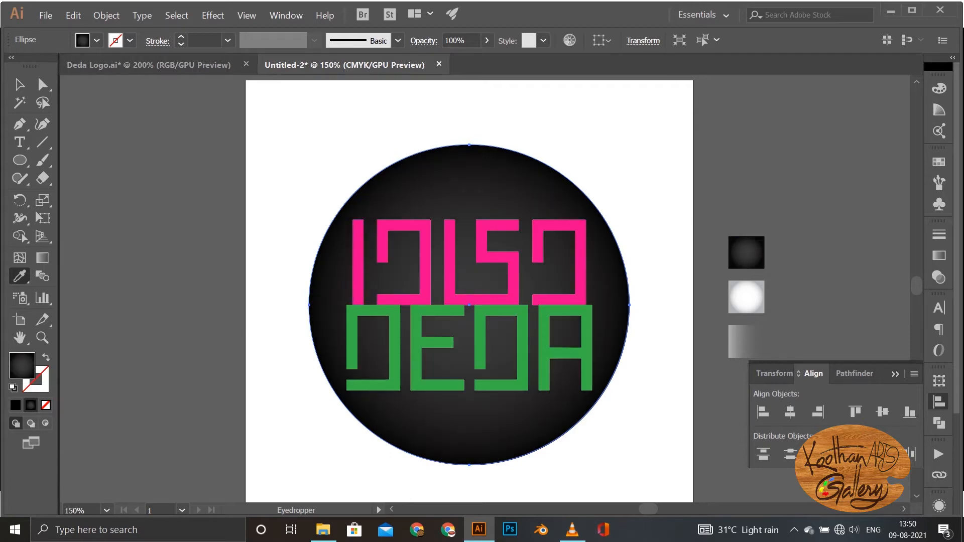
key(v)
Step: Draw a straight horizontal Pen line along the seam between the two words, extending past both sides of the circle
key(p)
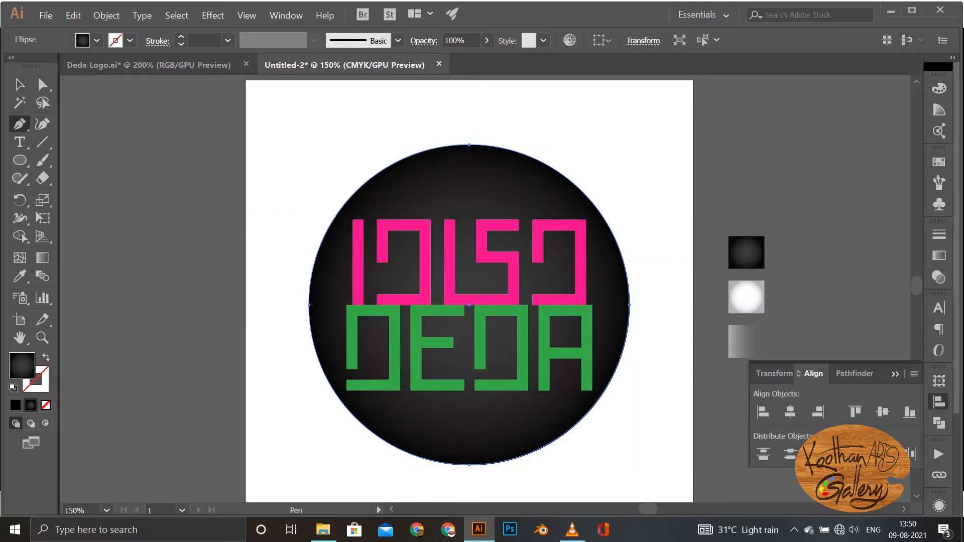
click(280, 304)
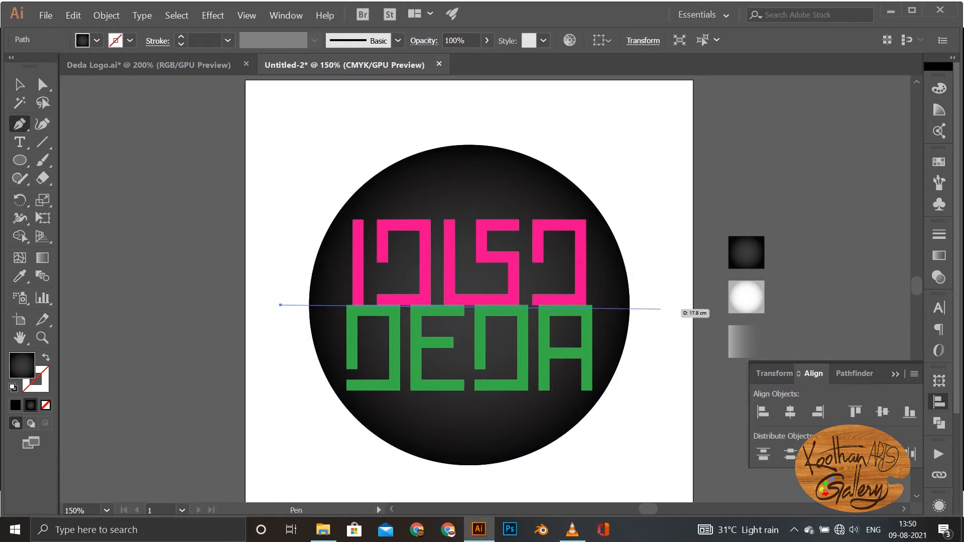
click(659, 304)
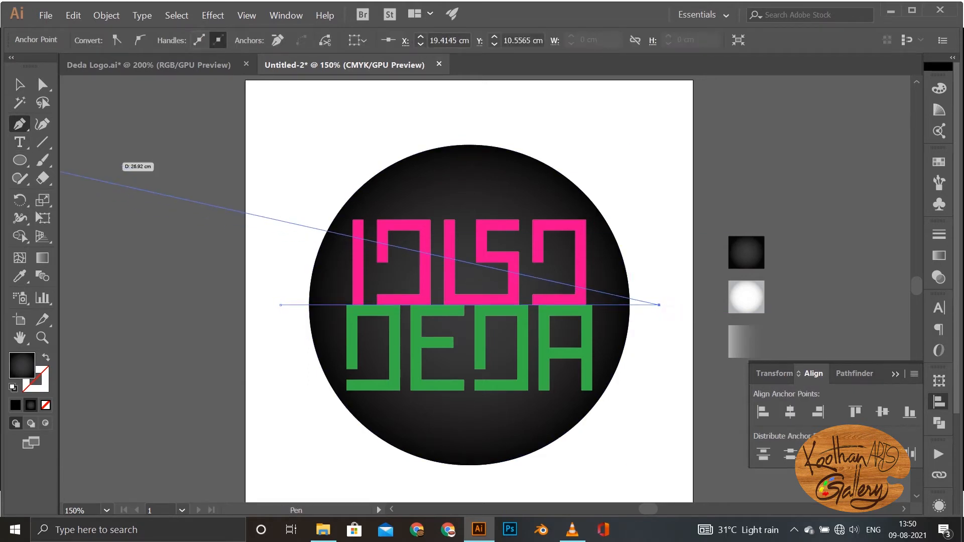
Step: Split the circle into upper and lower halves along the line with Shape Builder, and delete the leftover line
key(v)
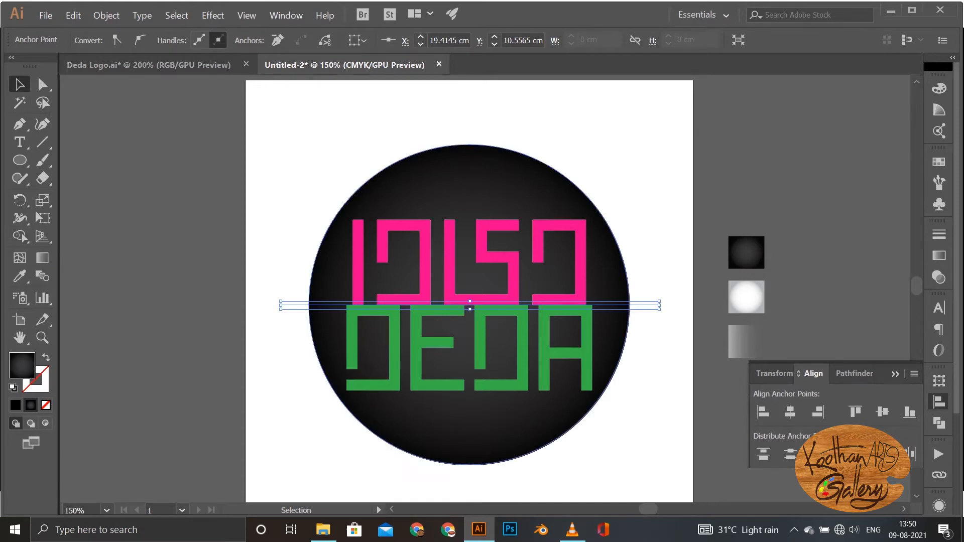
shift+click(333, 281)
click(19, 237)
click(381, 417)
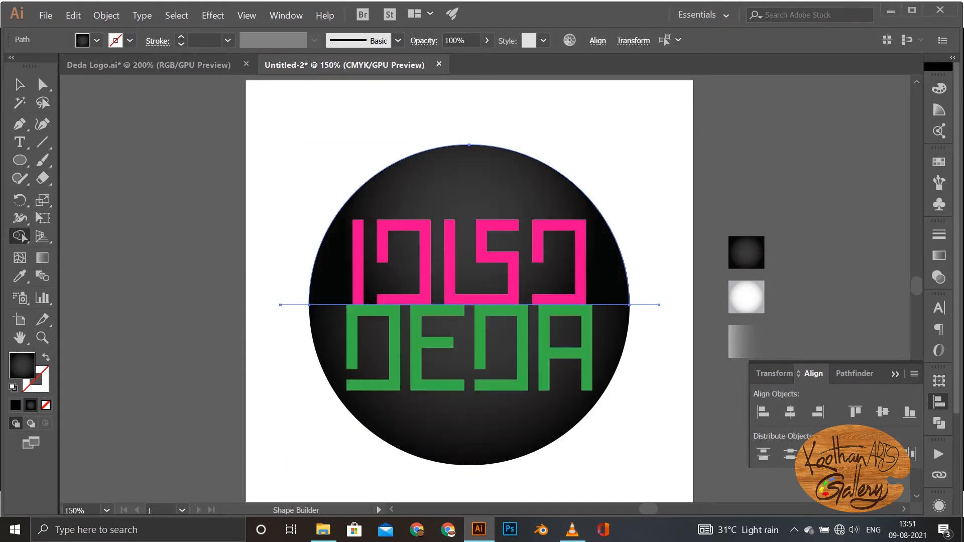
click(19, 84)
click(170, 166)
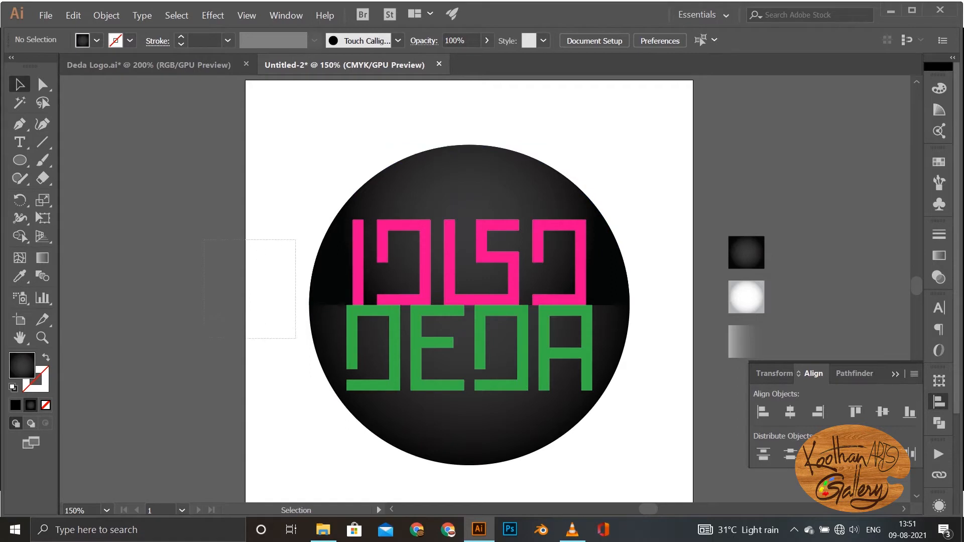
drag(203, 239, 295, 338)
key(Delete)
Step: Apply the white radial gradient from the sample square beside the artboard to the circle's lower half with the Eyedropper
click(331, 277)
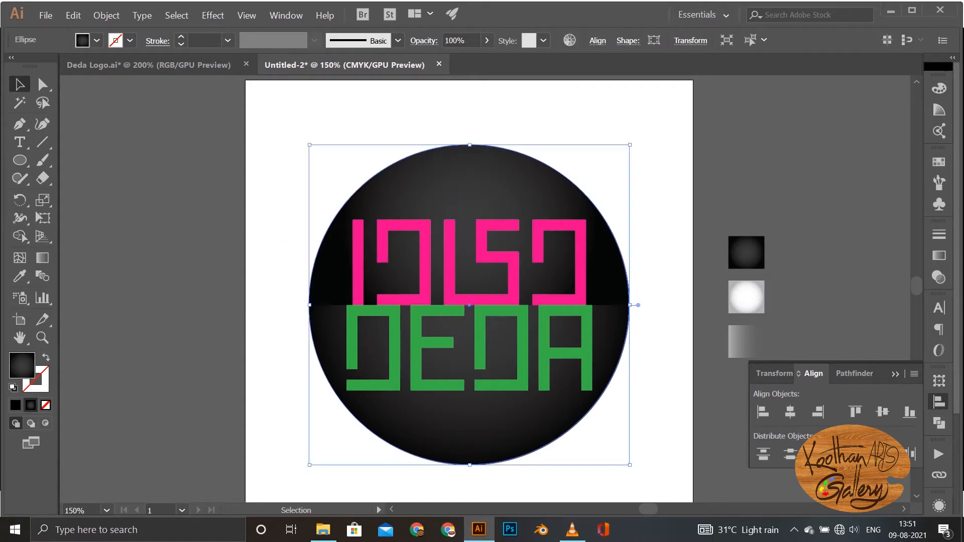
click(20, 276)
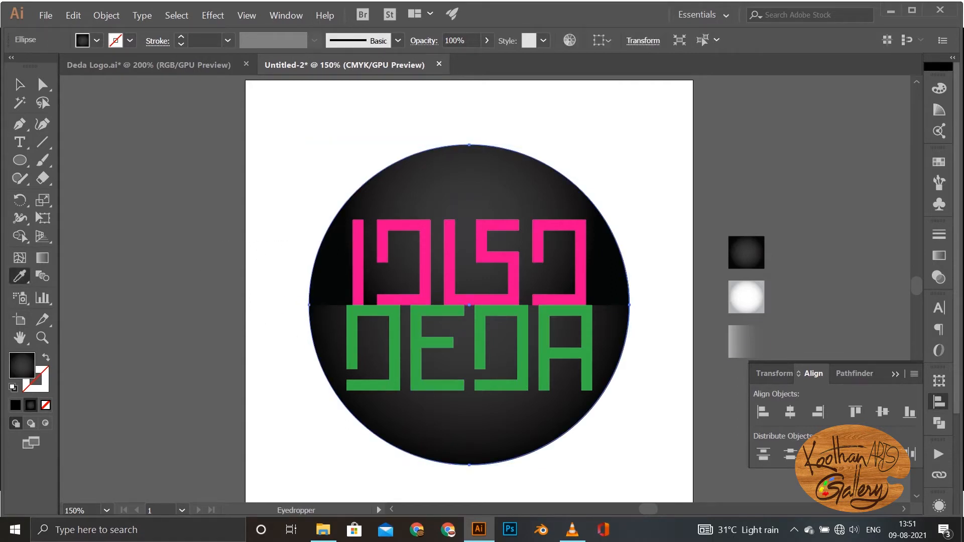
click(746, 297)
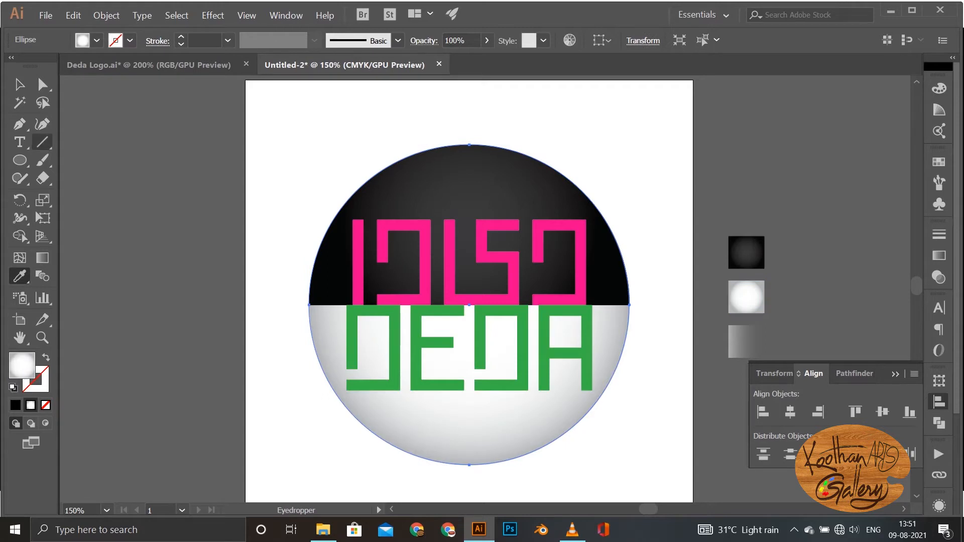
click(19, 84)
click(658, 221)
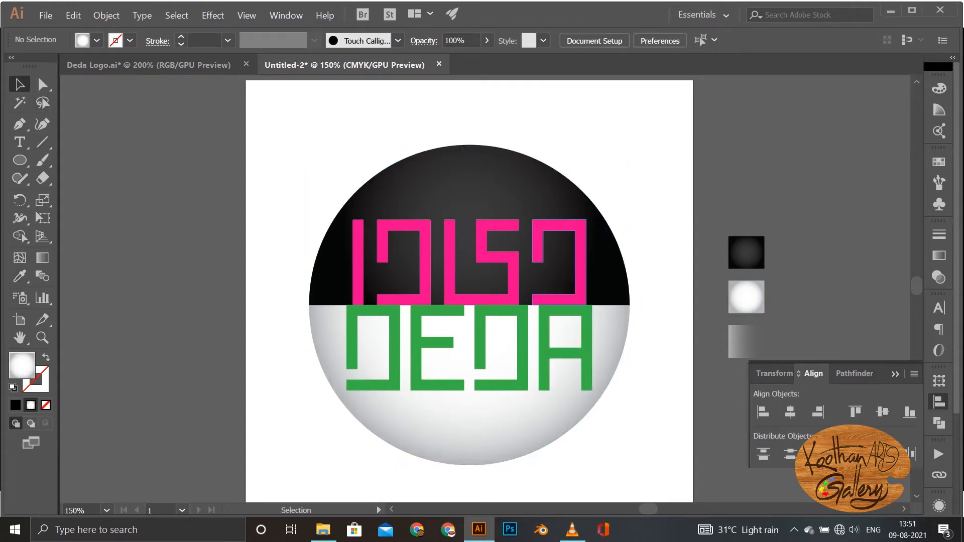
Step: Apply the white radial gradient sample to the grouped words with the Eyedropper and ungroup them
click(581, 273)
click(19, 276)
click(747, 296)
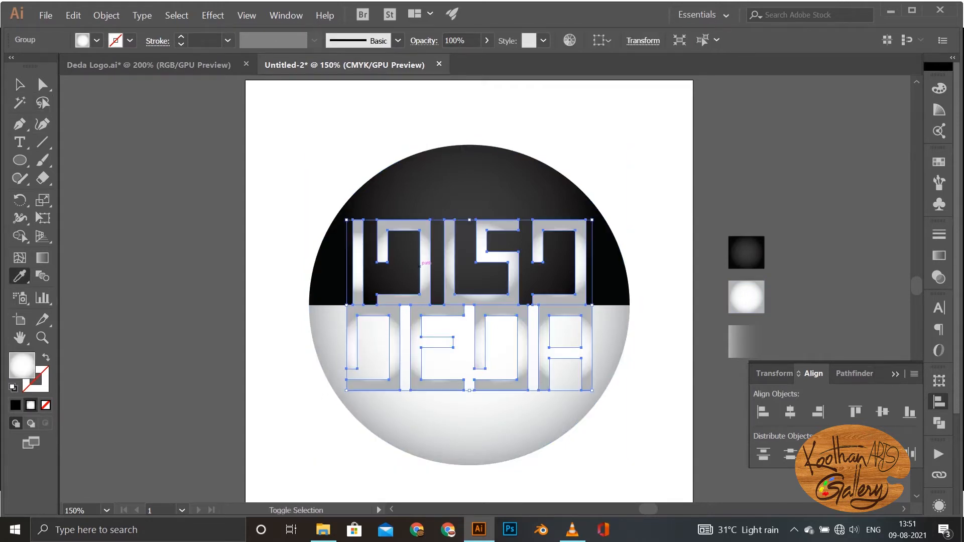
key(ctrl+shift+g)
Step: Apply the dark radial gradient sample to the word DEDA only with the Eyedropper
click(20, 84)
click(658, 251)
click(586, 331)
click(20, 276)
click(746, 252)
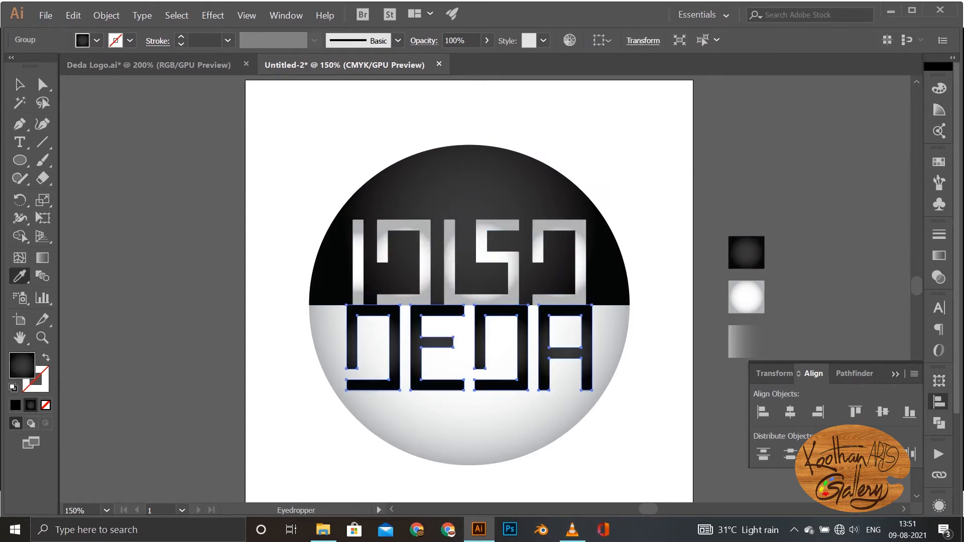
Step: Redraw DEDA's gradient from the middle of the word down to the circle's lower edge with the Gradient tool
click(20, 84)
key(g)
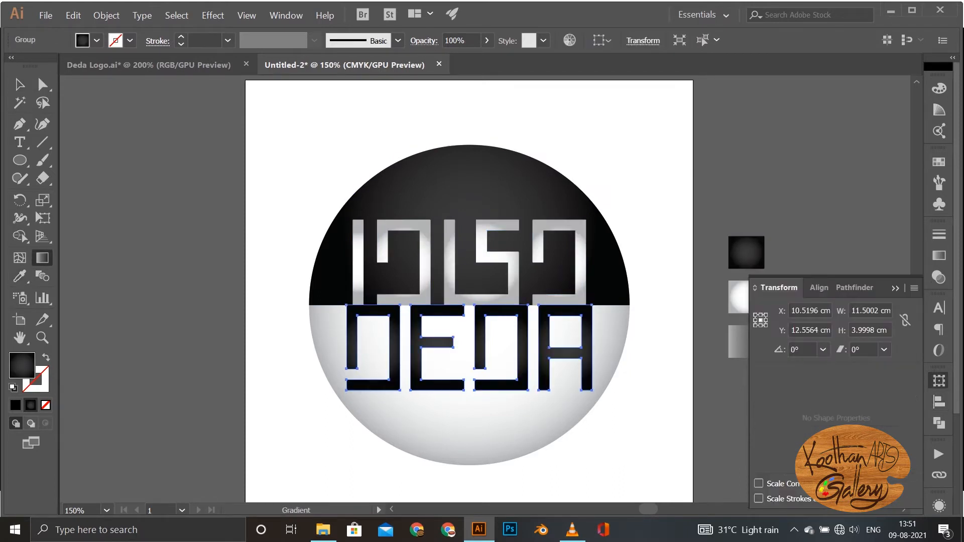
mouse_move(499, 363)
mouse_down()
mouse_move(517, 445)
mouse_move(473, 514)
mouse_move(470, 464)
mouse_up()
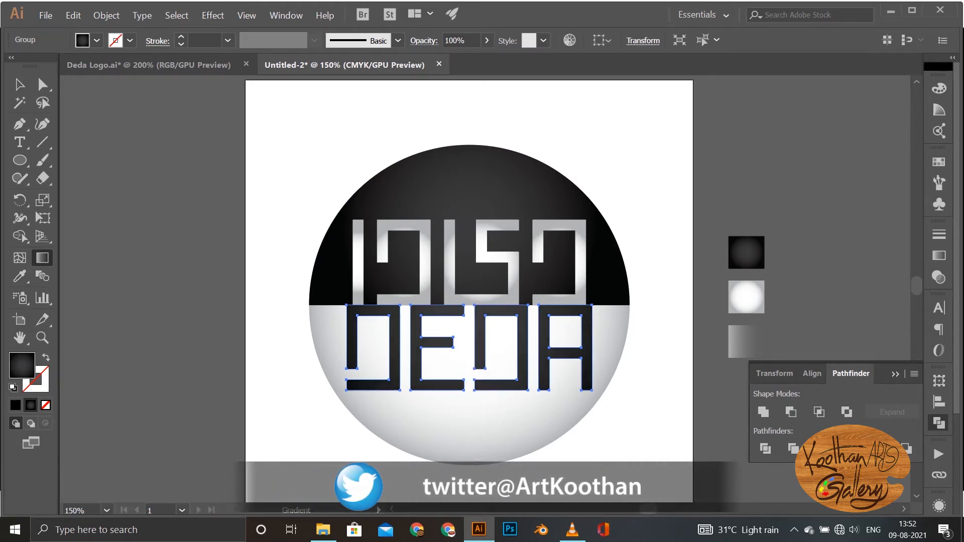
Step: Redraw the upper word's white gradient vertically from the seam up to near the circle's upper edge
key(v)
click(463, 287)
click(580, 266)
key(g)
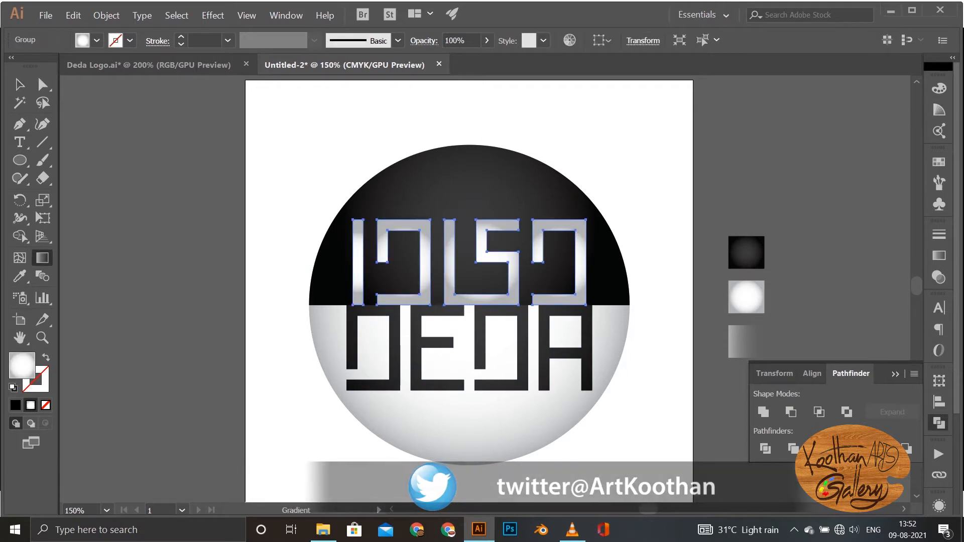
drag(472, 303, 472, 151)
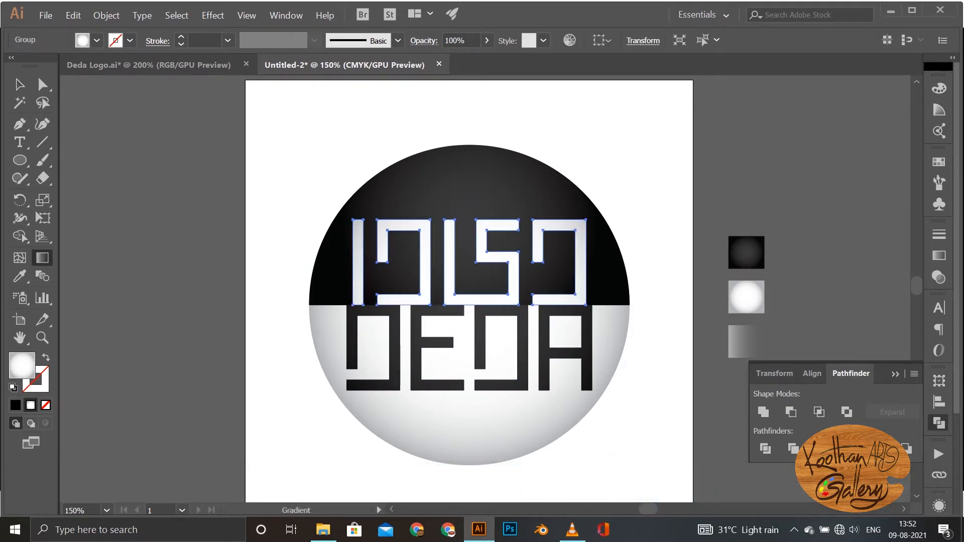
Step: Draw a circle over the upper word, centre it in the upper half, and widen it on both sides into an ellipse
key(v)
click(402, 131)
key(l)
drag(408, 173, 565, 284)
click(20, 84)
drag(484, 208, 466, 191)
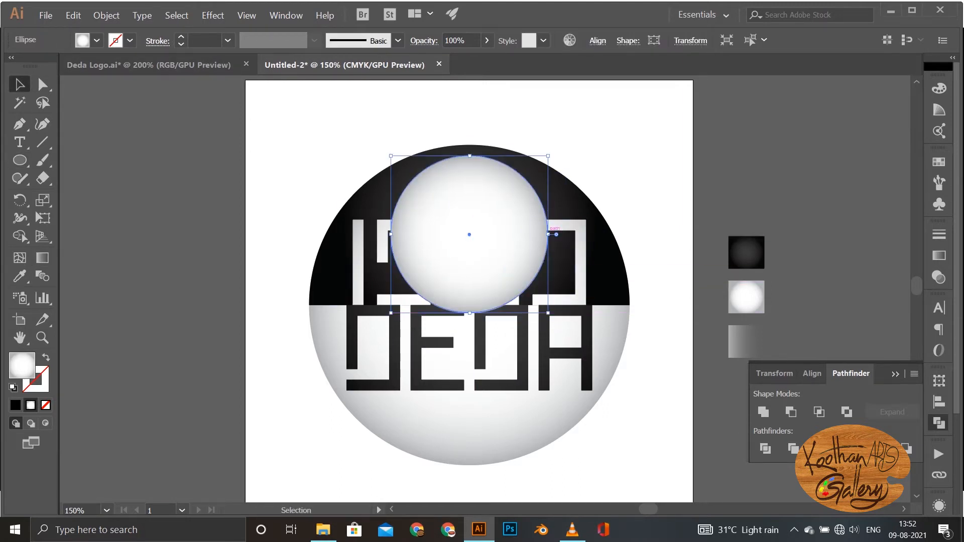
drag(548, 235, 570, 230)
drag(391, 235, 367, 230)
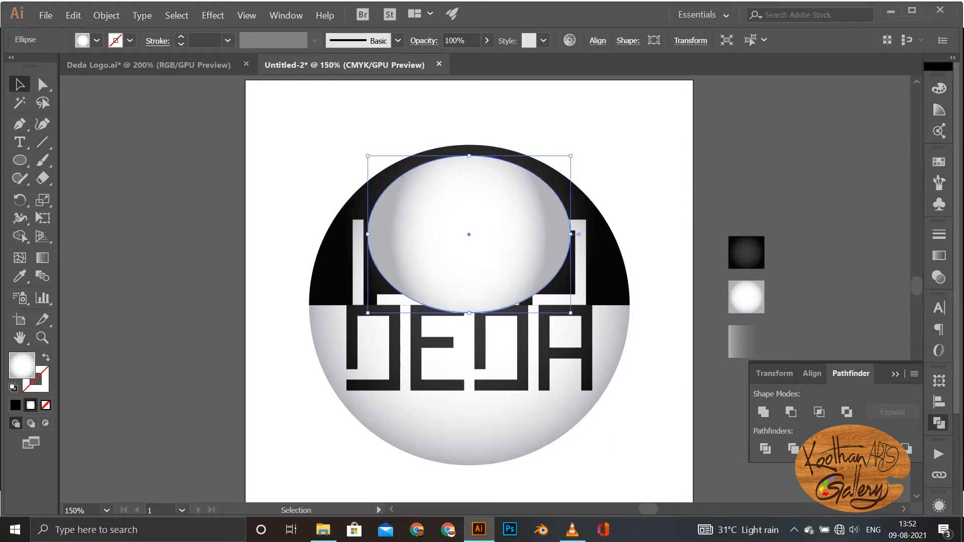
Step: Give the ellipse the translucent gradient sample with the Eyedropper and redraw it vertically from the ellipse's upper edge to its centre
key(i)
click(729, 302)
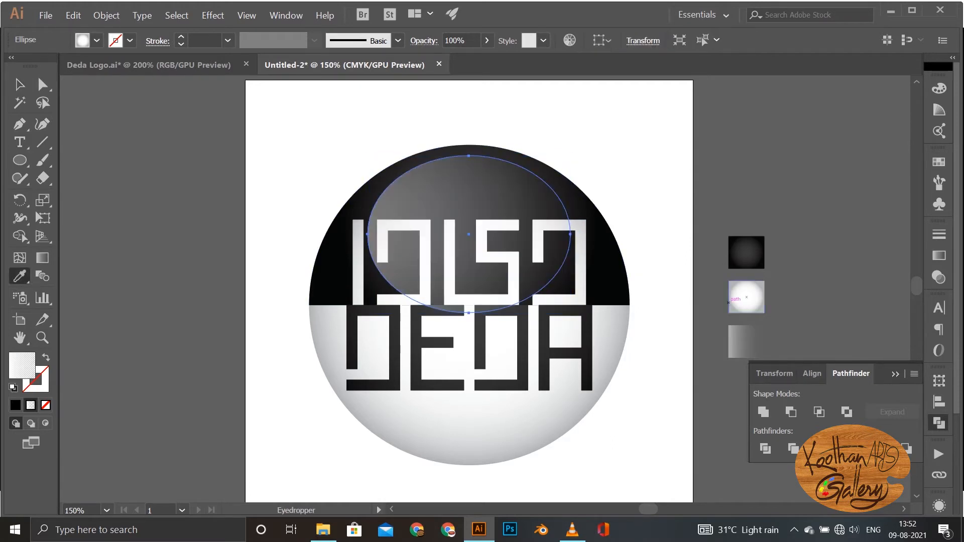
key(g)
drag(472, 161, 472, 241)
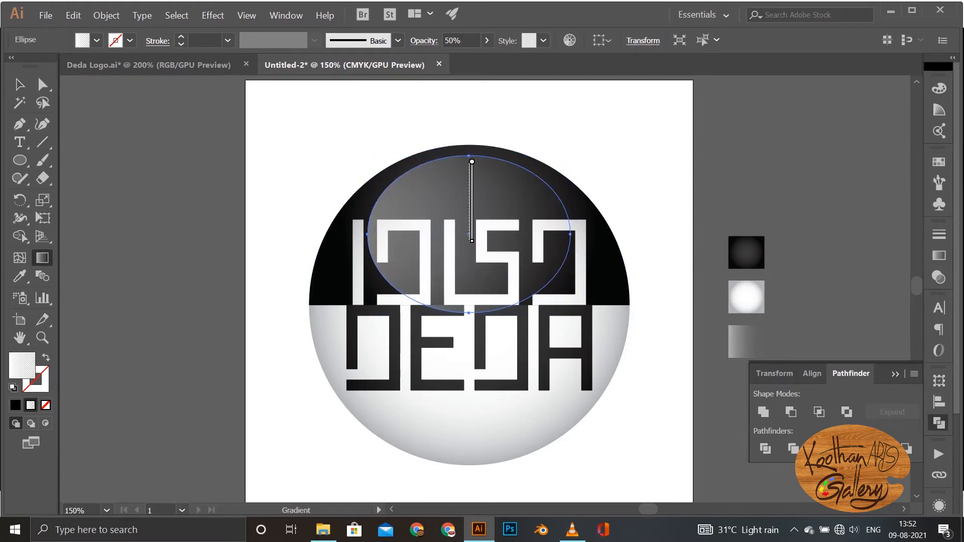
Step: Show the highlight ellipse's transparency settings and nudge the ellipse up slightly toward the circle's upper edge
key(v)
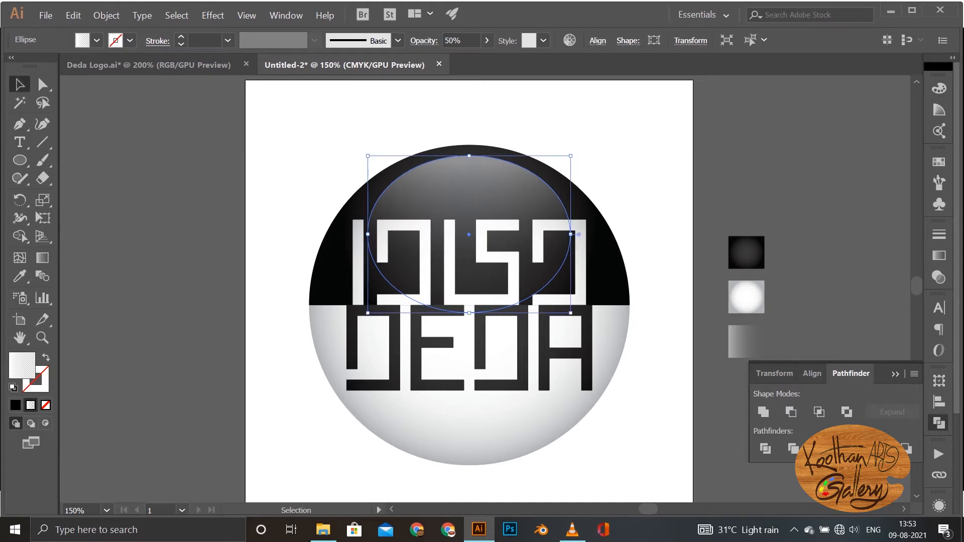
click(938, 277)
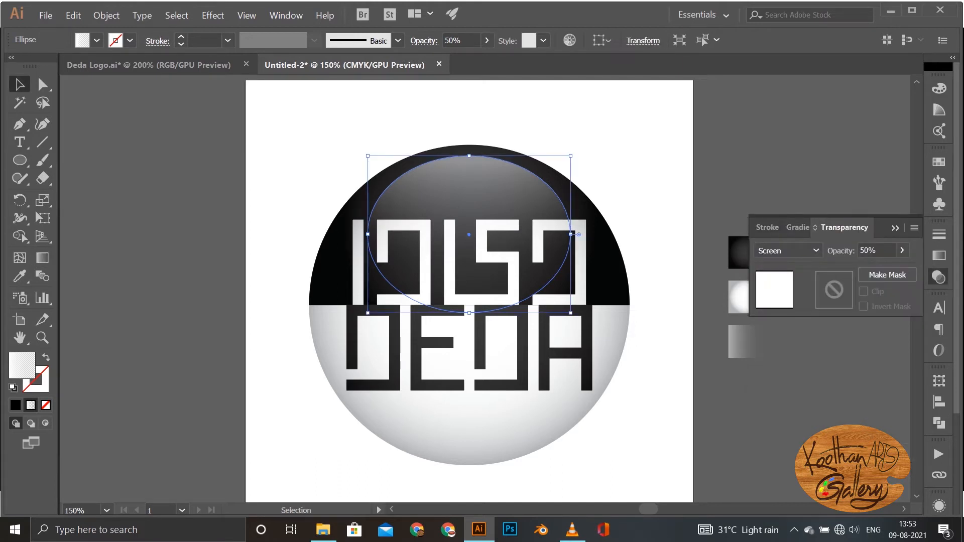
key(ctrl+shift+a)
click(469, 201)
key(ctrl+shift+a)
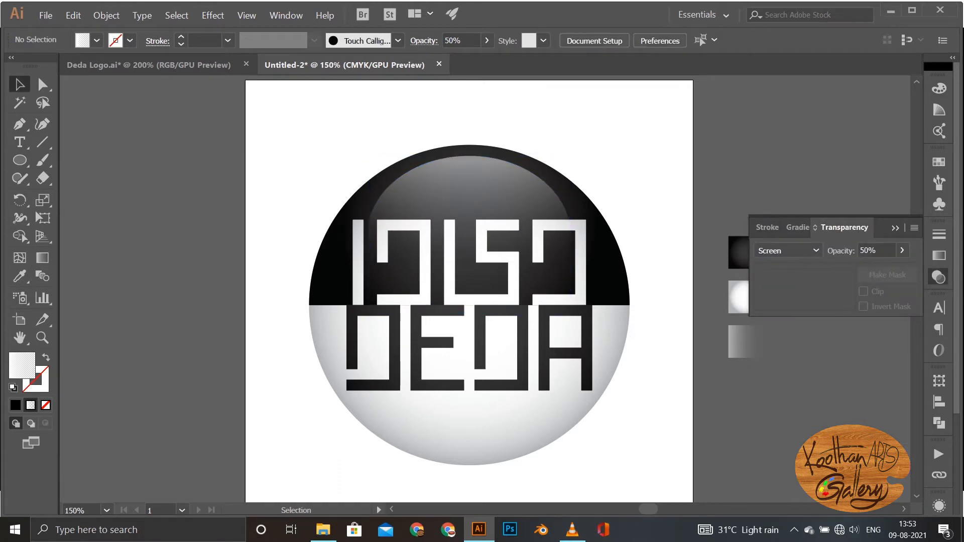
click(469, 200)
key(Up)
key(Up)
key(Up)
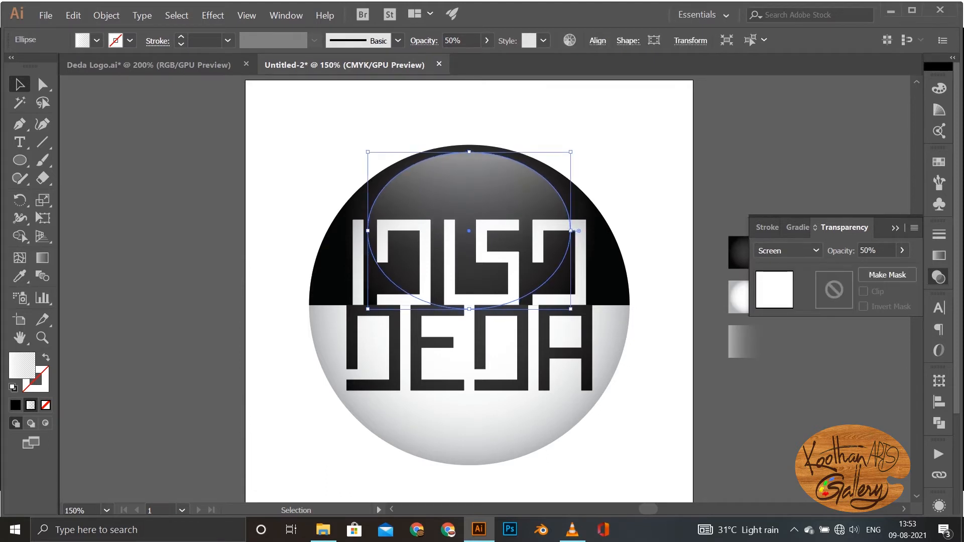
Step: Make an unfilled copy of the large circle with a 1 pt black stroke and scale it down slightly about its centre
key(ctrl+shift+a)
click(356, 418)
key(x)
key(comma)
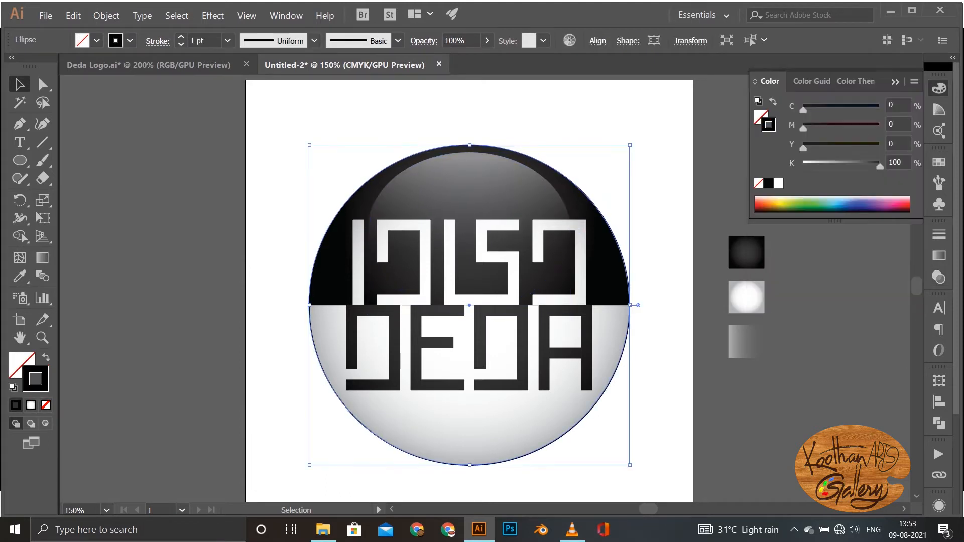
drag(630, 465, 617, 453)
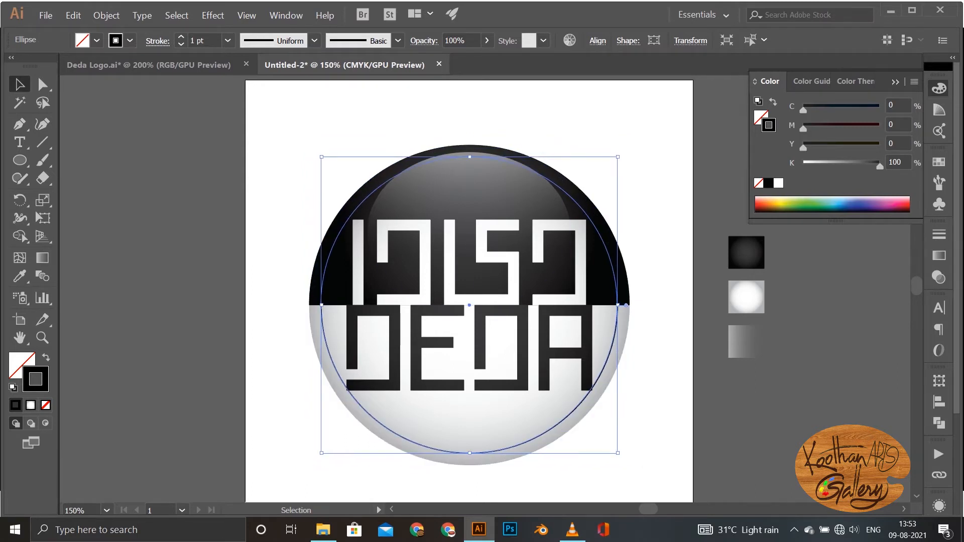
Step: Start type on the inner circle path at its lower-left curve with the Type on a Path tool
key(t)
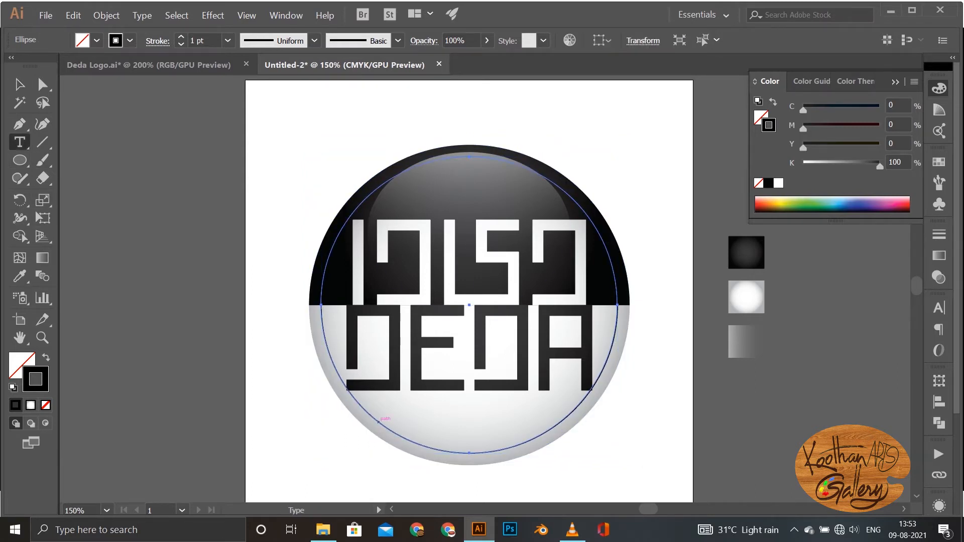
drag(19, 142, 80, 178)
click(360, 403)
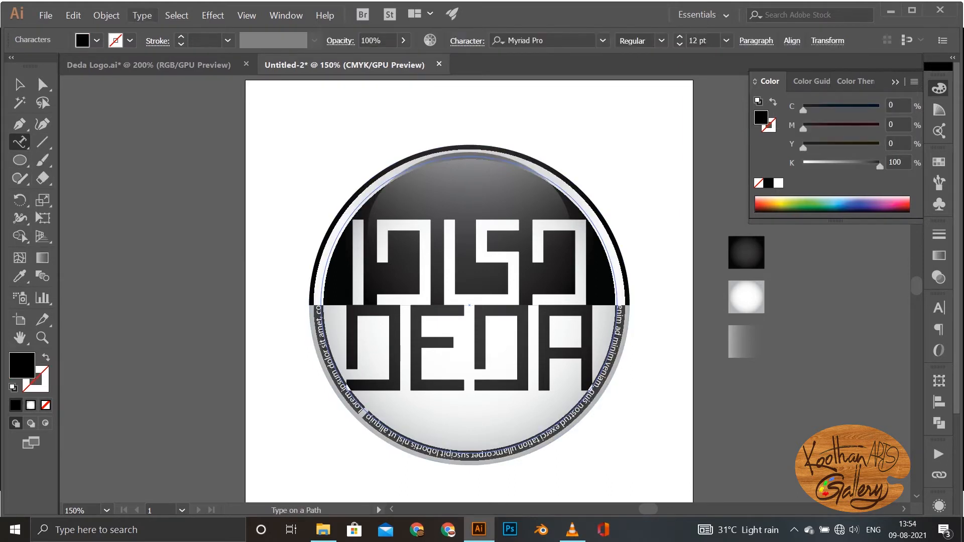
Step: Flip the type to the inside of the circle path with the Rainbow effect, and replace the placeholder text with EQ.GUINES
click(142, 15)
mouse_move(170, 184)
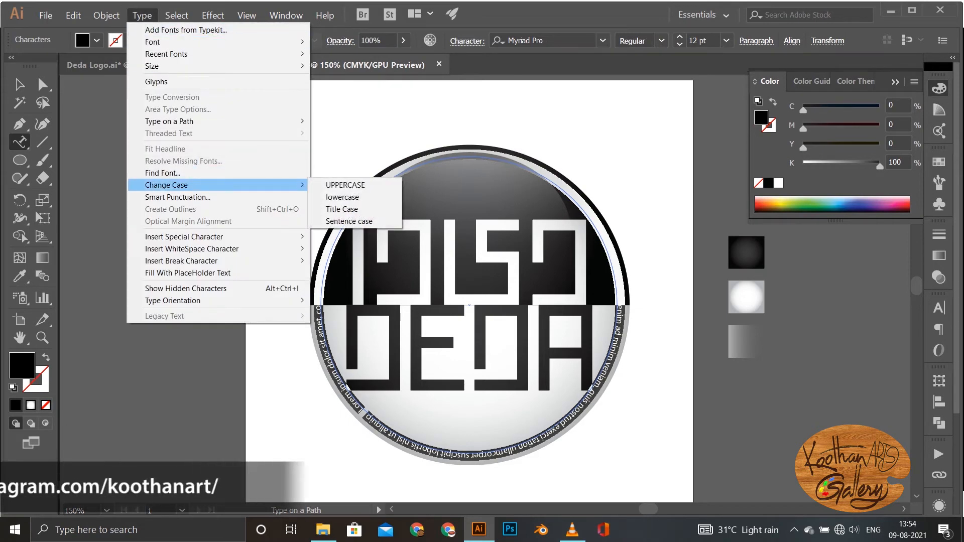
mouse_move(171, 121)
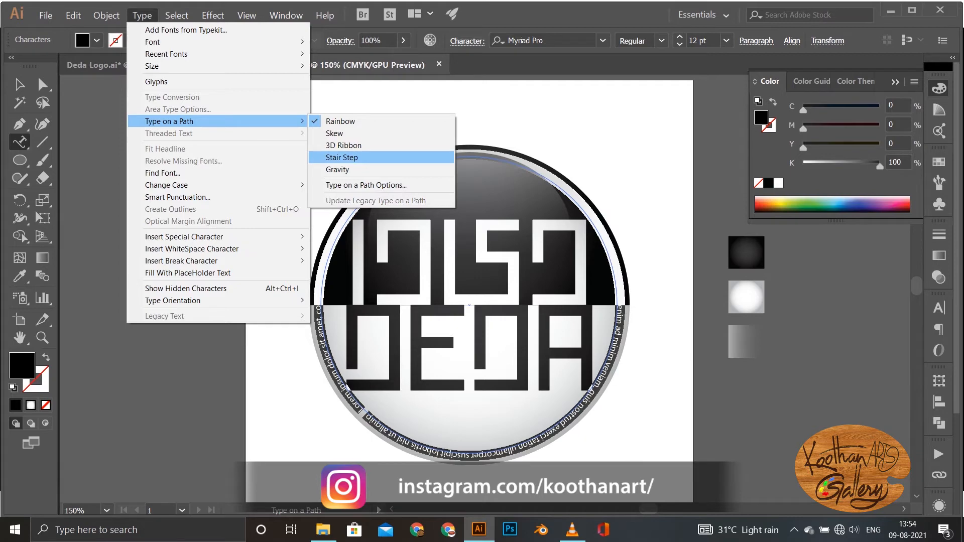
click(366, 185)
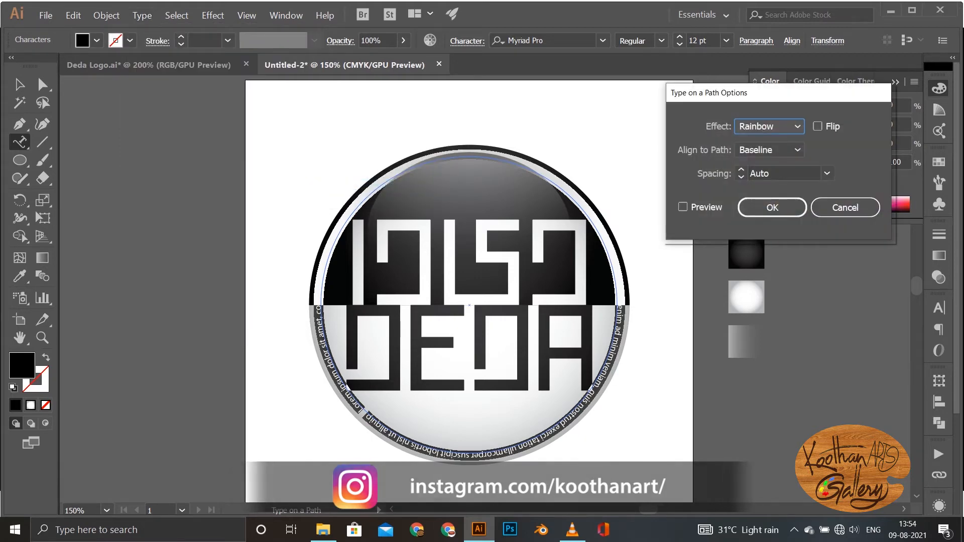
click(817, 126)
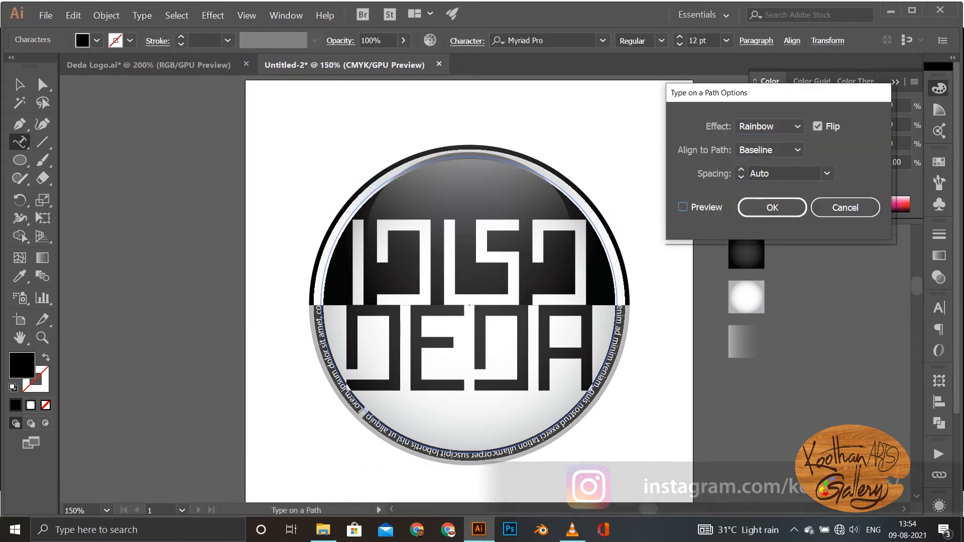
click(683, 207)
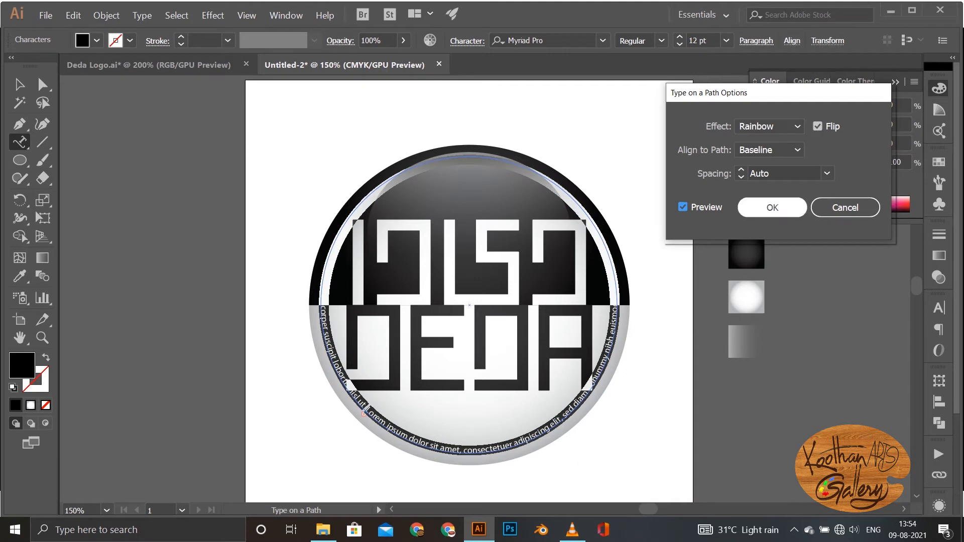
key(Return)
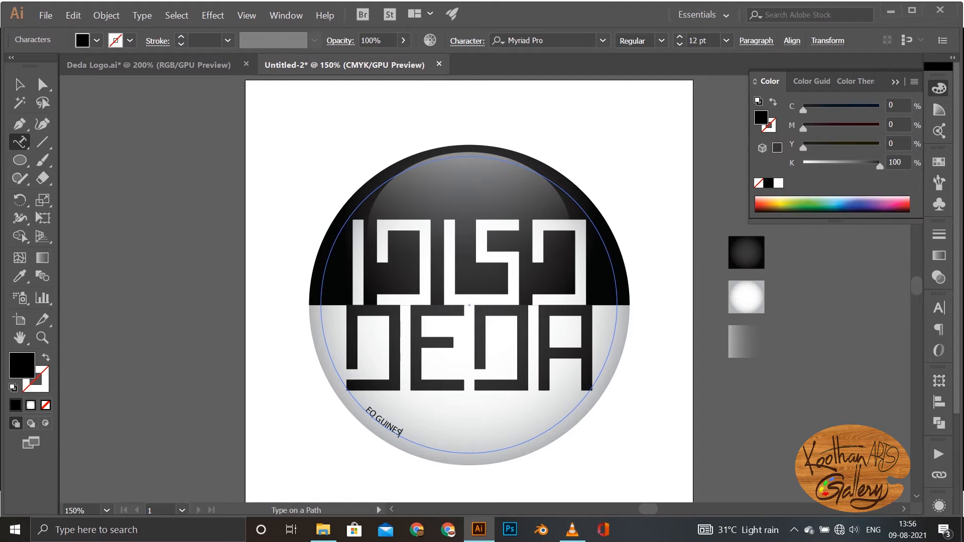
Step: Set the font size of the whole curved EQ.GUINES text to 16 pt
key(ctrl+a)
click(679, 37)
click(679, 37)
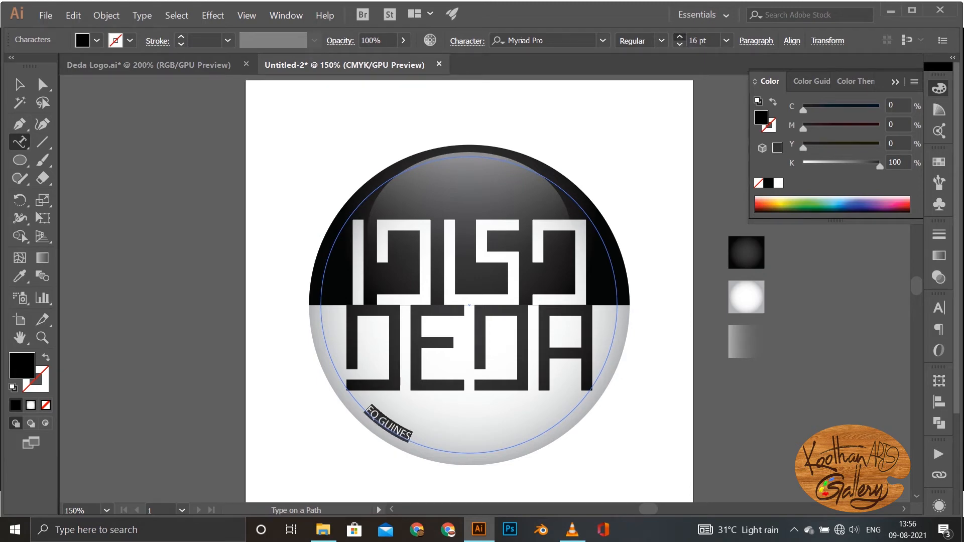
Step: Set the curved EQ GUINES text to 37 pt in the Bold style
click(679, 36)
click(661, 41)
click(643, 172)
Step: Set the tracking of the curved EQ GUINES text to 100
click(467, 41)
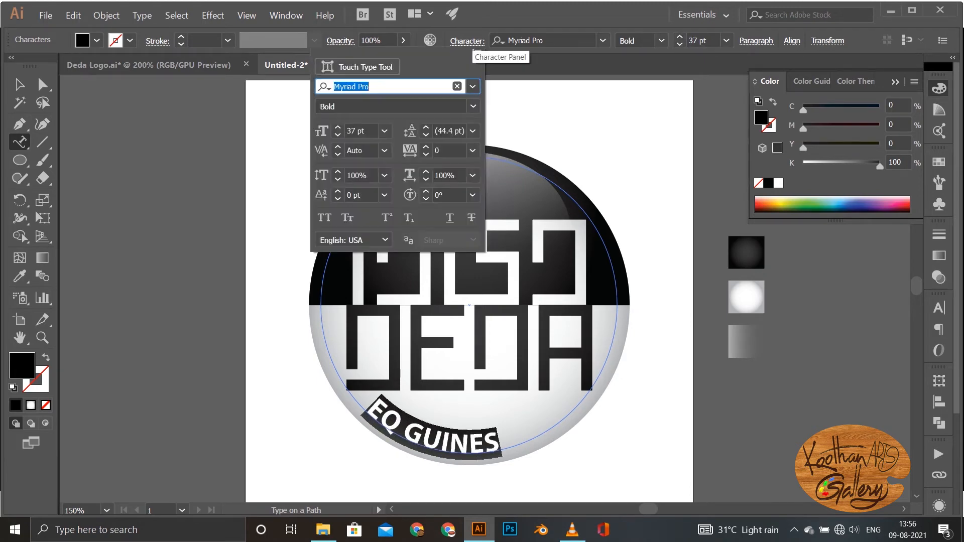
click(425, 147)
click(426, 147)
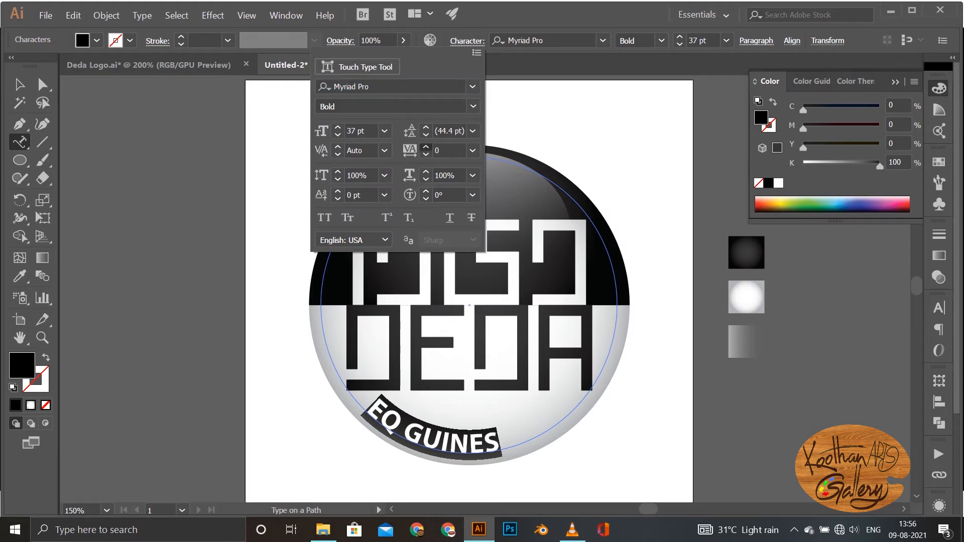
click(425, 147)
click(473, 151)
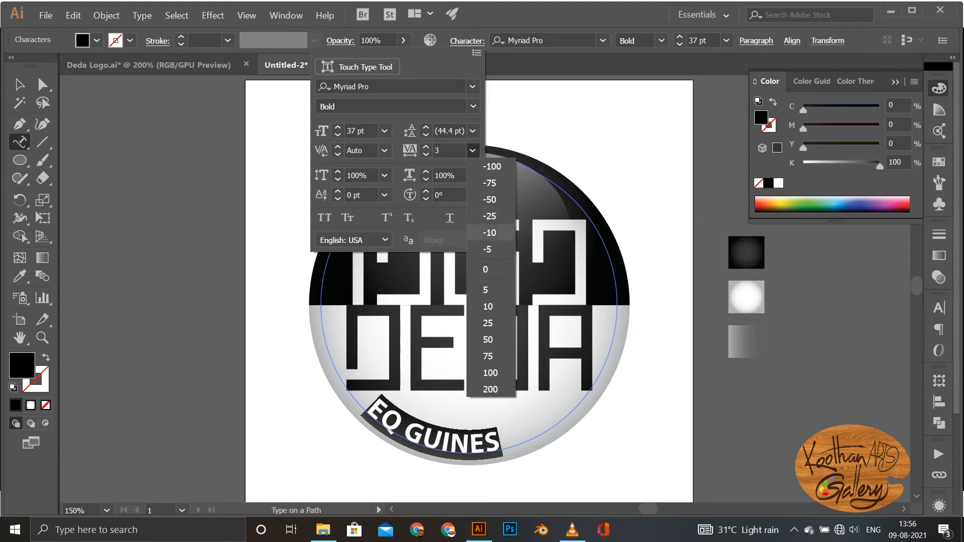
click(490, 372)
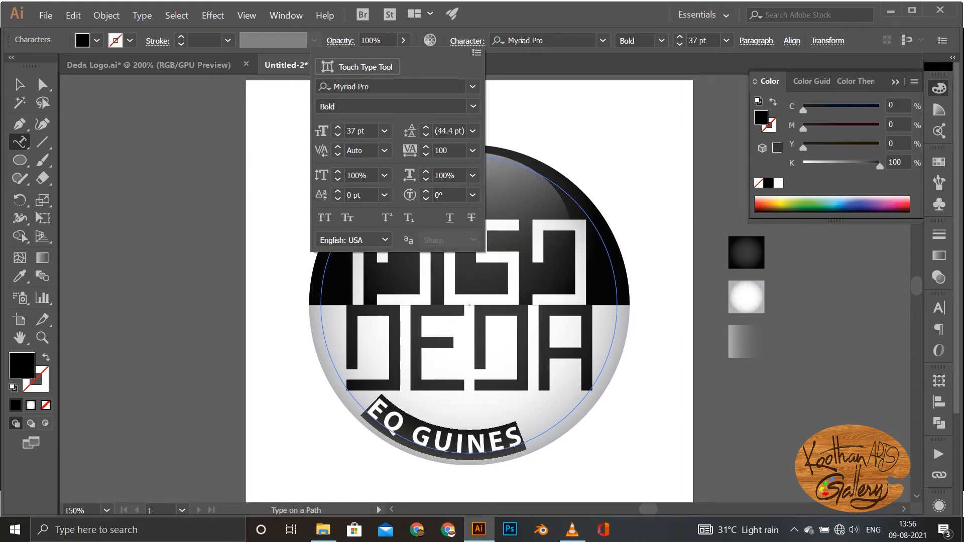
key(Escape)
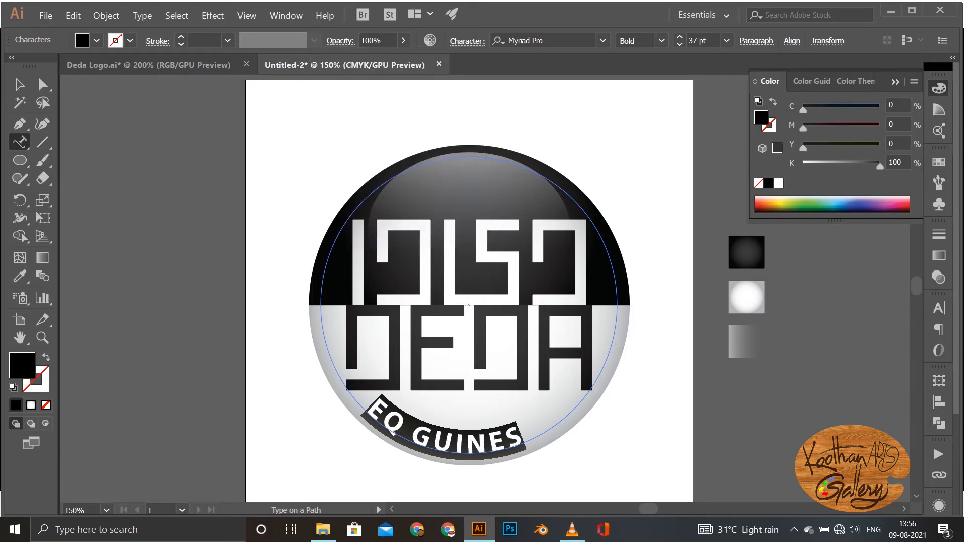
Step: Shift the EQ GUINES text along the path to centre it below the DEDA lettering, and convert it to outlines
key(Right)
key(Home)
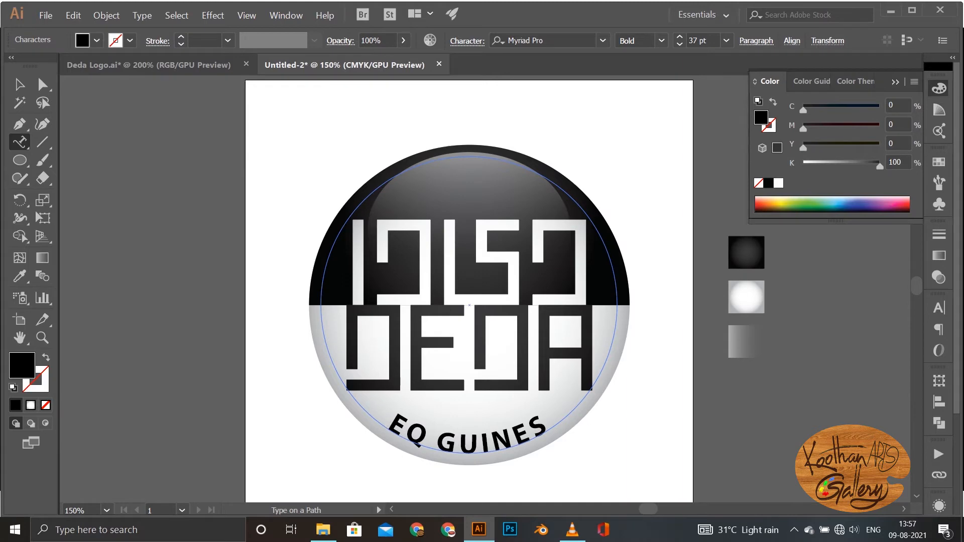
key(Escape)
click(142, 15)
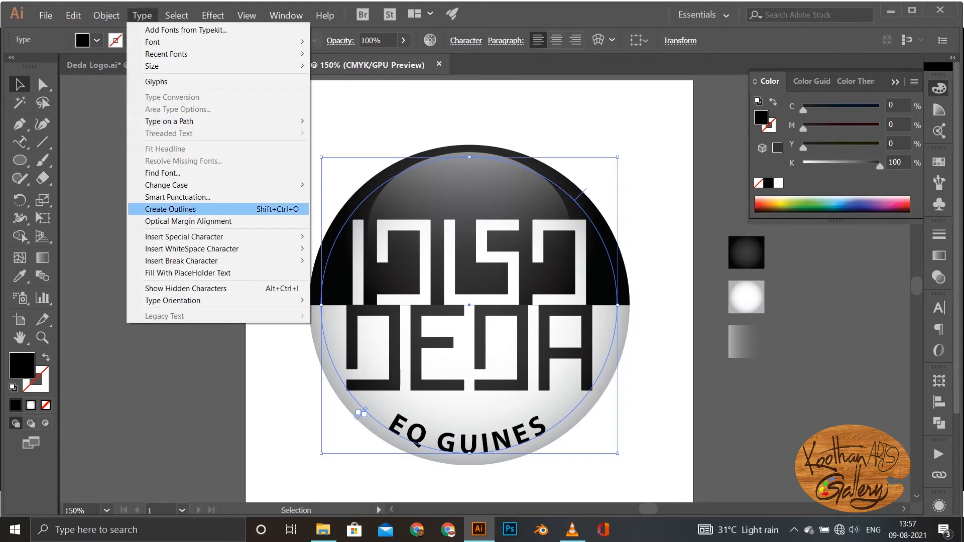
click(170, 209)
Step: Start a Drop Shadow effect on the block lettering group with the preview on
click(470, 261)
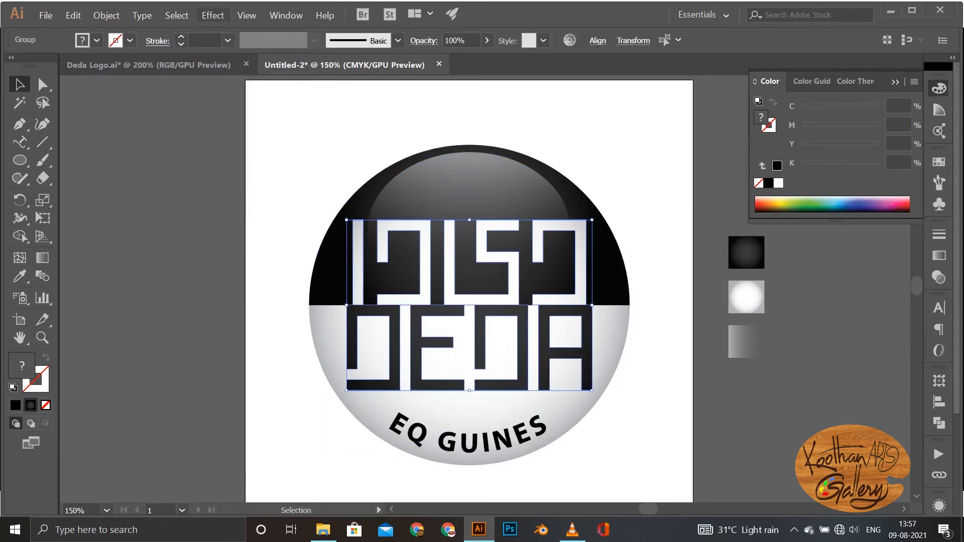
click(213, 15)
mouse_move(224, 178)
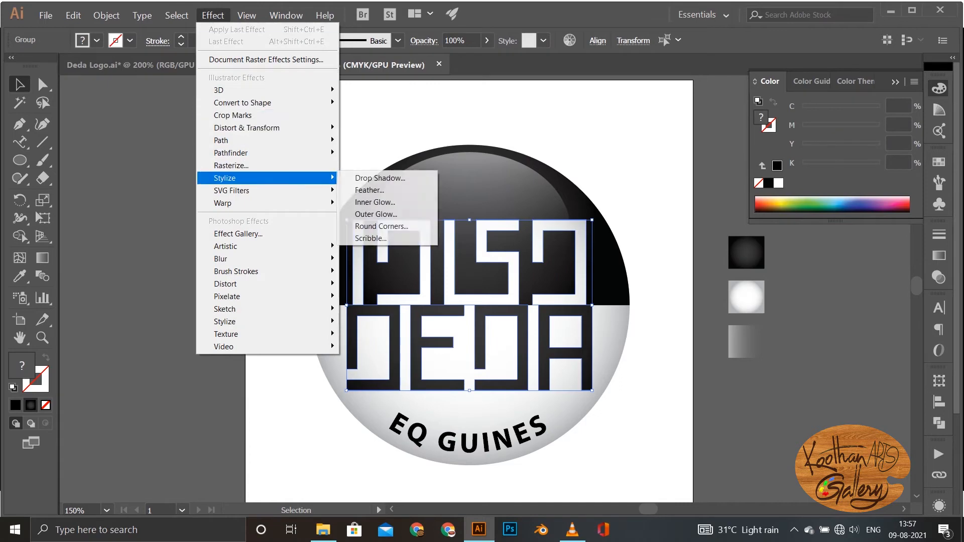
click(380, 178)
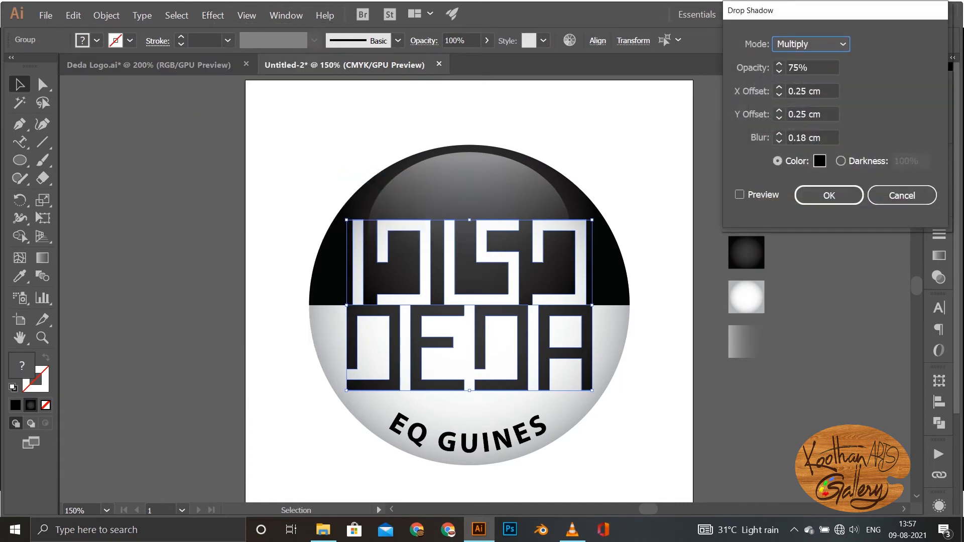
click(740, 194)
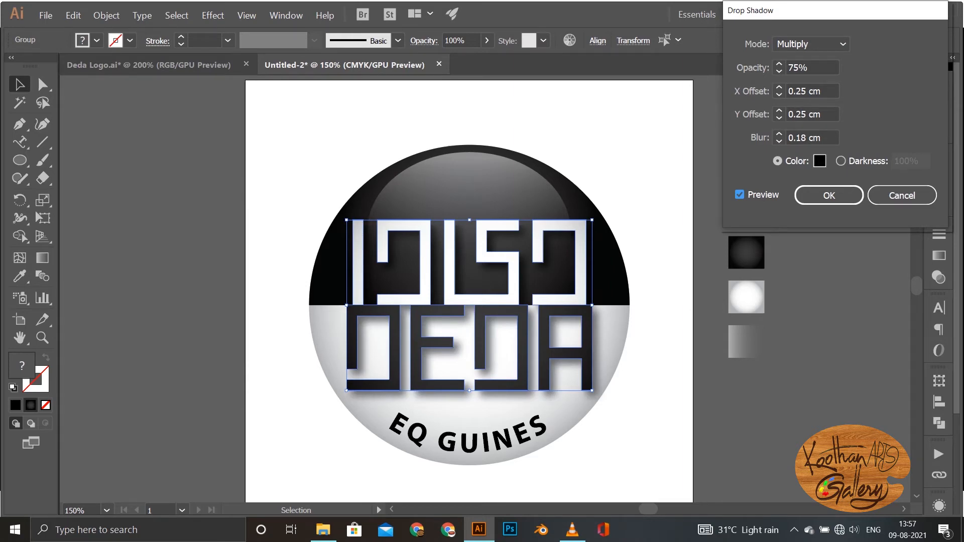
Step: Try 0.05 cm for the drop shadow's blur, Y offset and X offset
drag(806, 138, 796, 138)
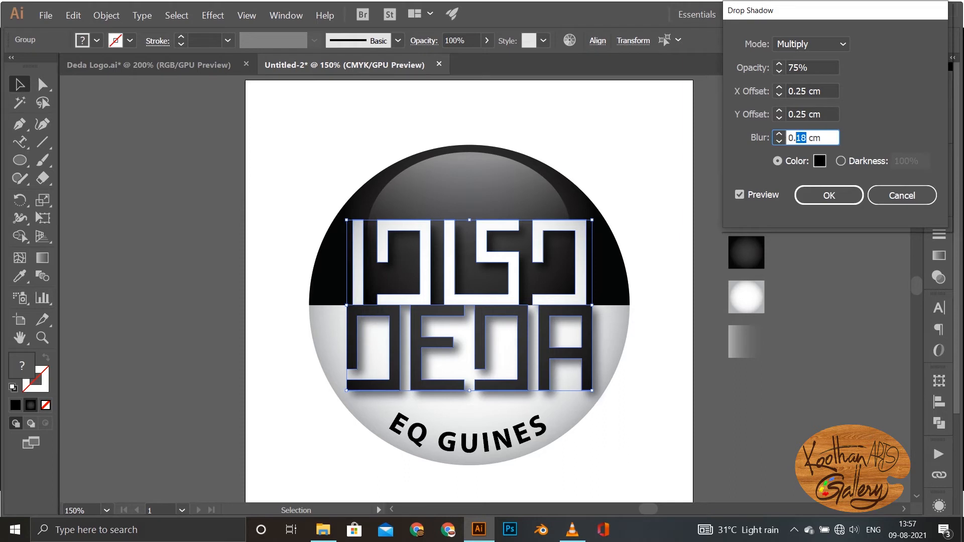
text(05)
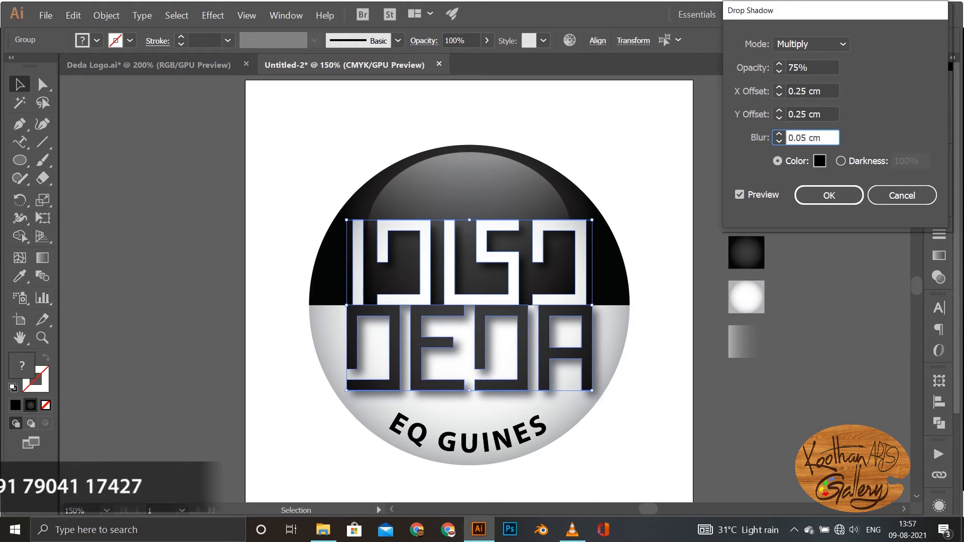
click(740, 194)
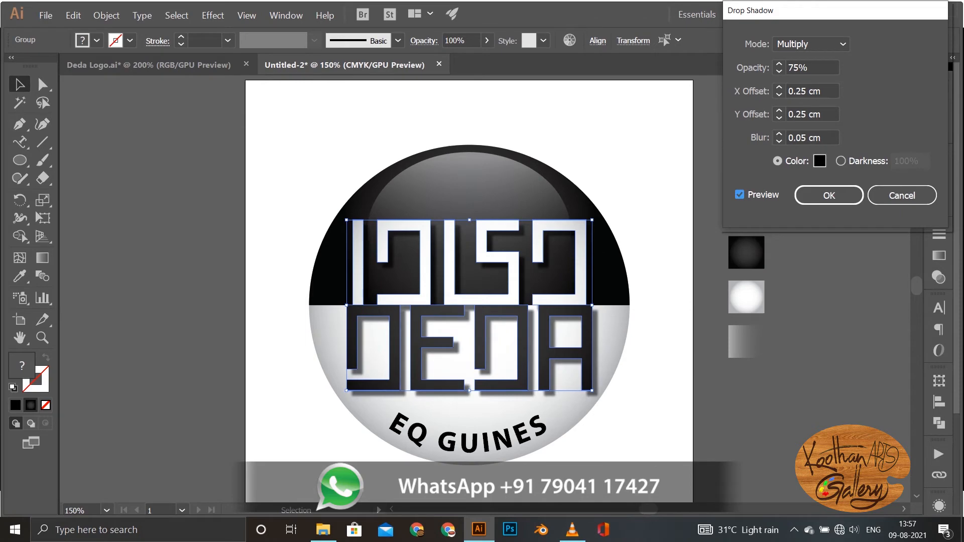
drag(796, 114, 801, 114)
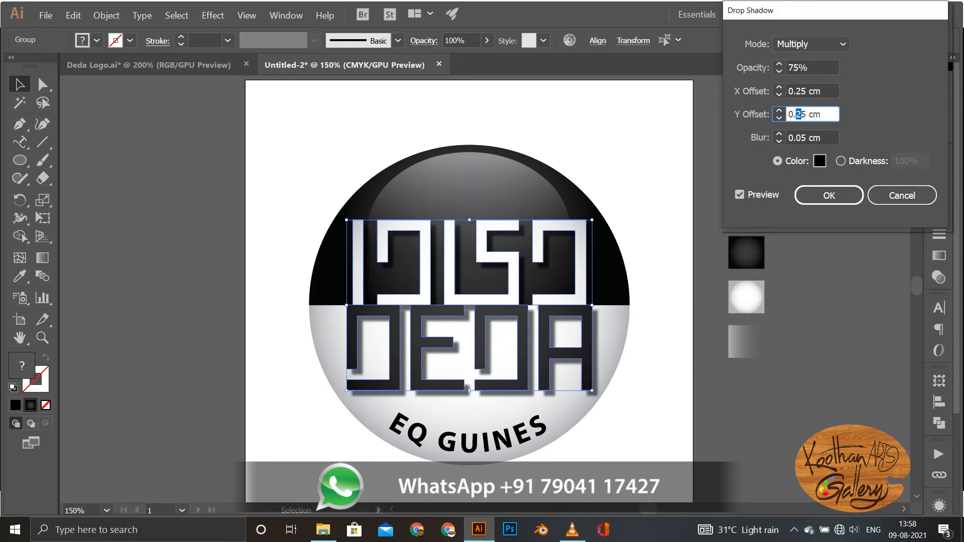
text(0)
click(801, 91)
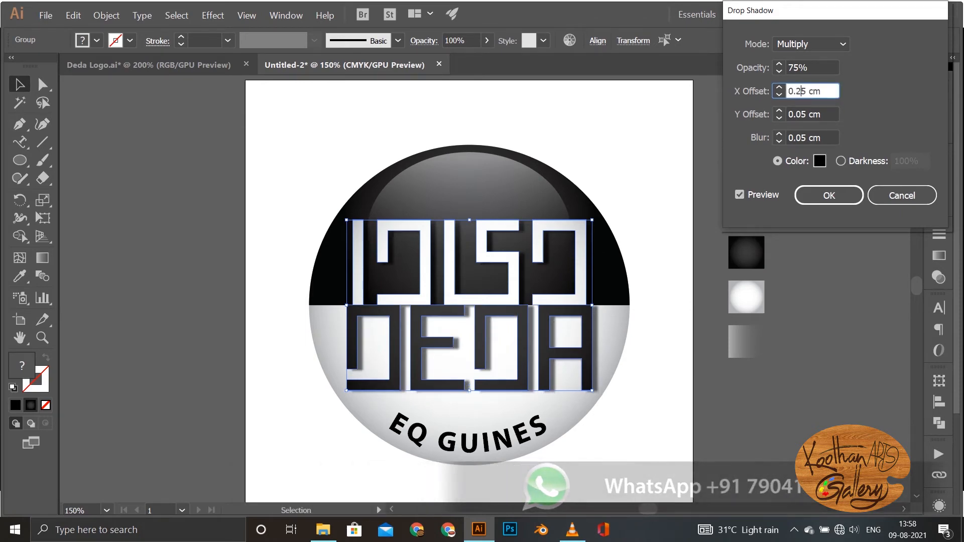
drag(801, 91, 796, 91)
text(0)
click(810, 68)
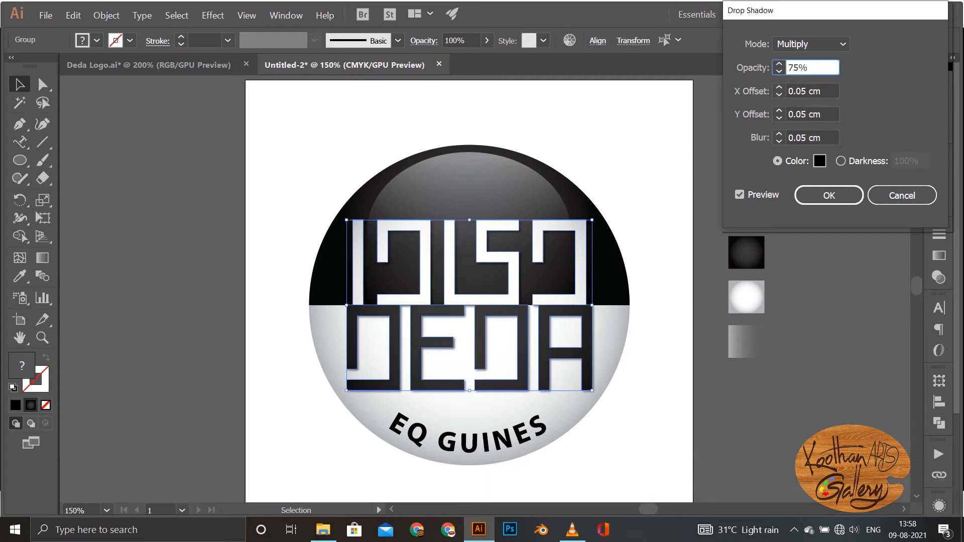
Step: Set the drop shadow's X and Y offsets to 0.15 cm and refresh the preview
click(801, 91)
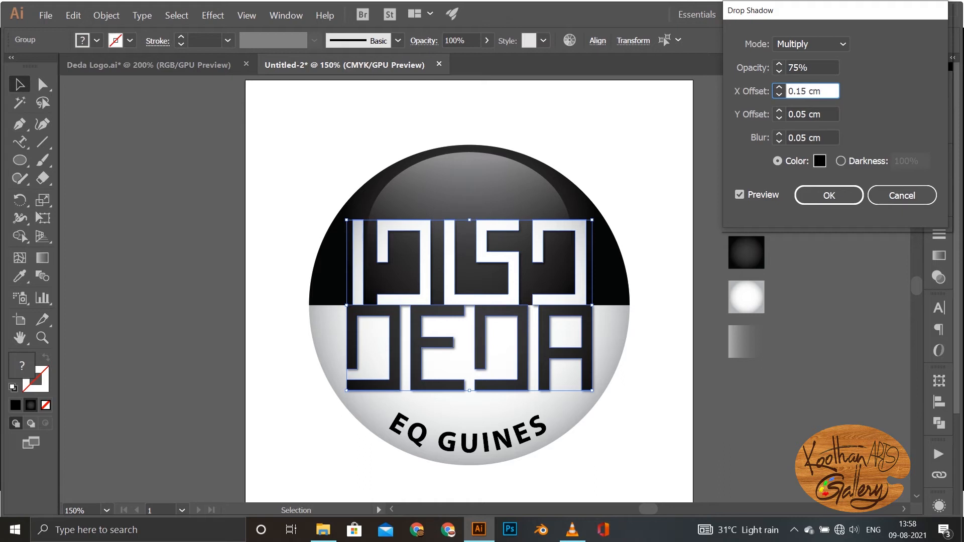
drag(806, 114, 801, 114)
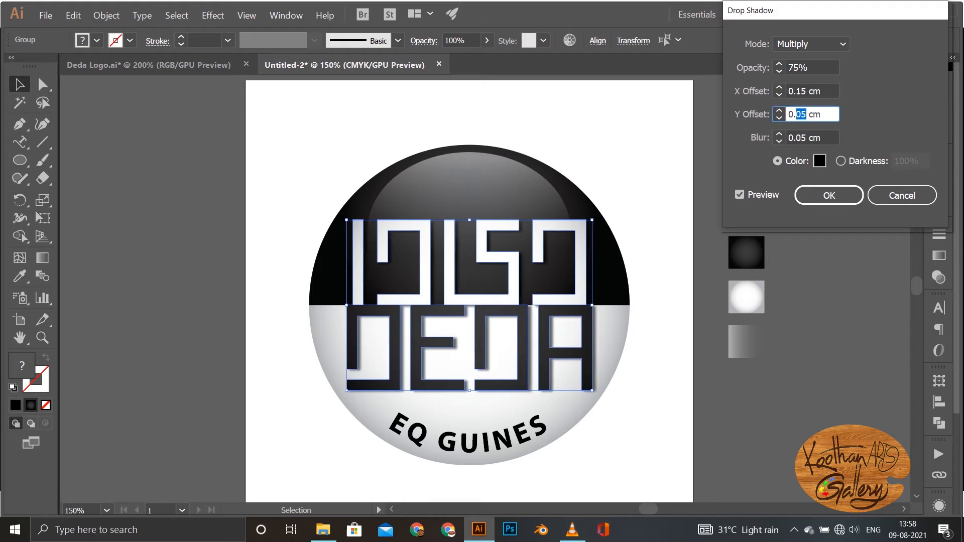
text(15)
click(740, 195)
click(739, 194)
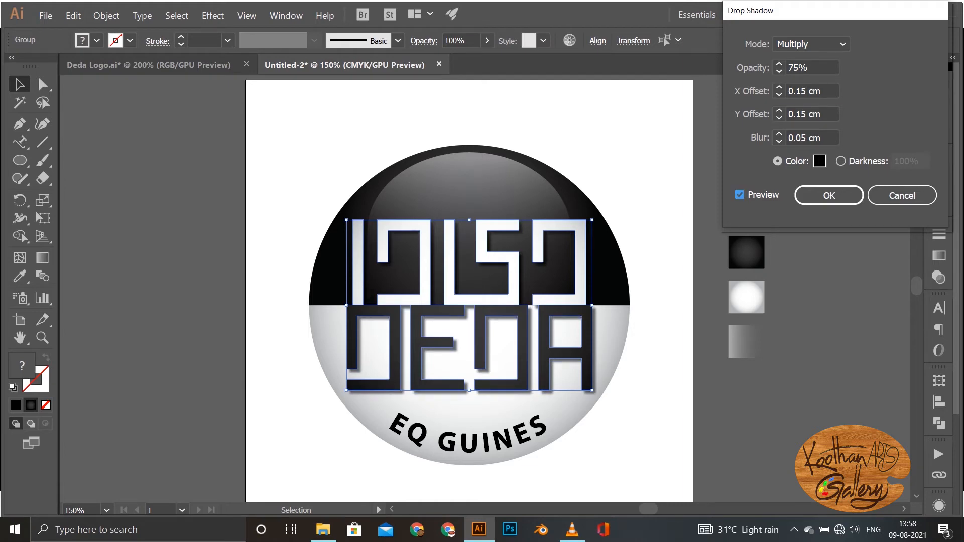
Step: Set the drop shadow's blur to 0.02 cm and apply the effect to the block lettering
drag(806, 138, 801, 138)
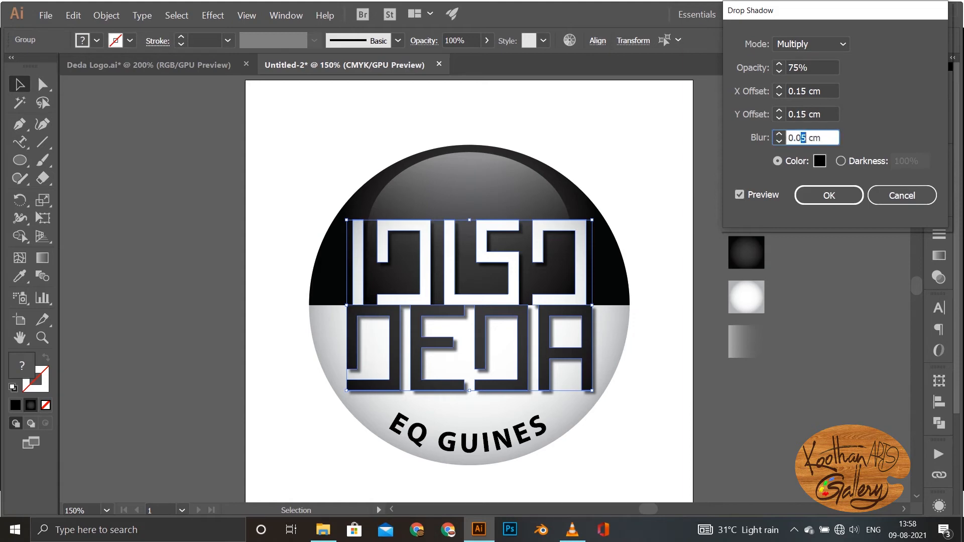
text(2)
click(740, 194)
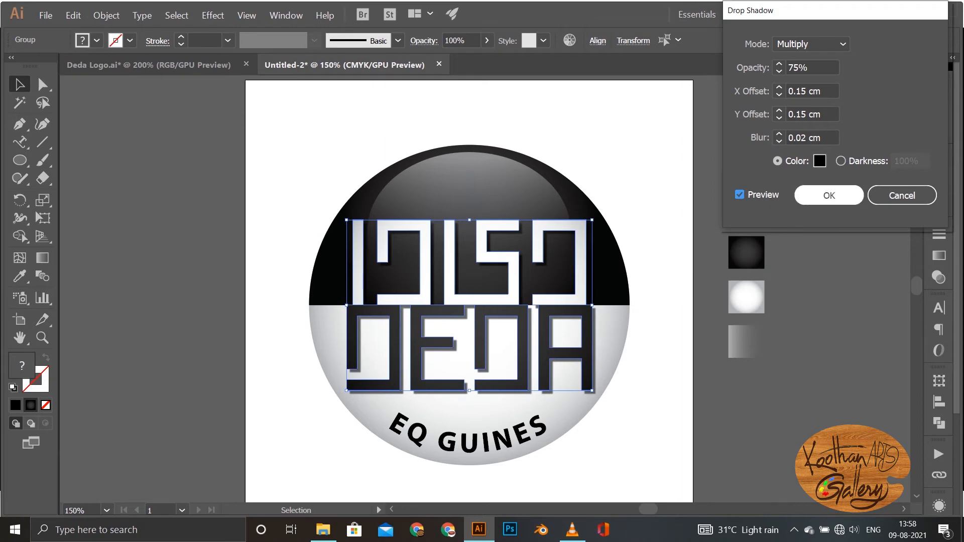
click(829, 195)
Step: Centre the black half's radial gradient on the middle of the dividing line and extend its radius to the circle's edge
click(607, 271)
key(g)
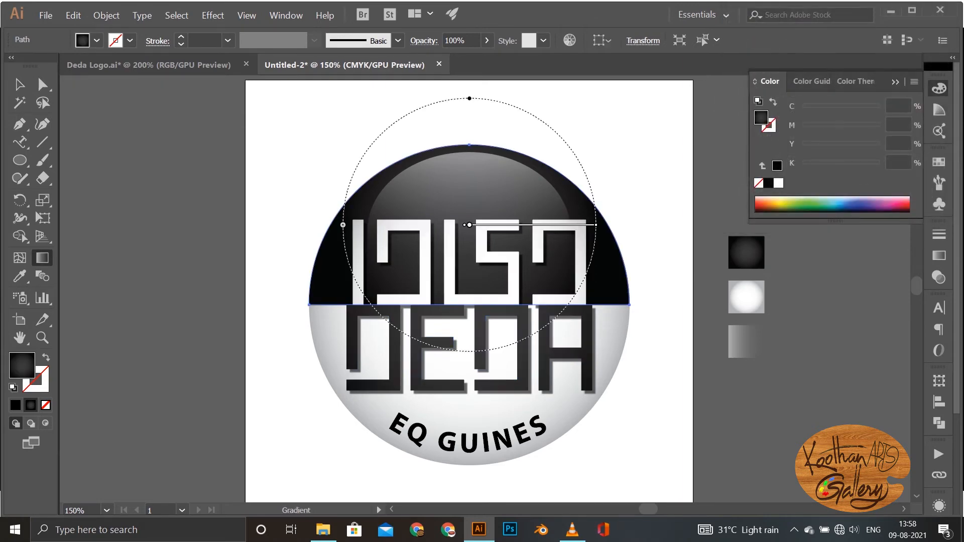
drag(469, 225, 472, 305)
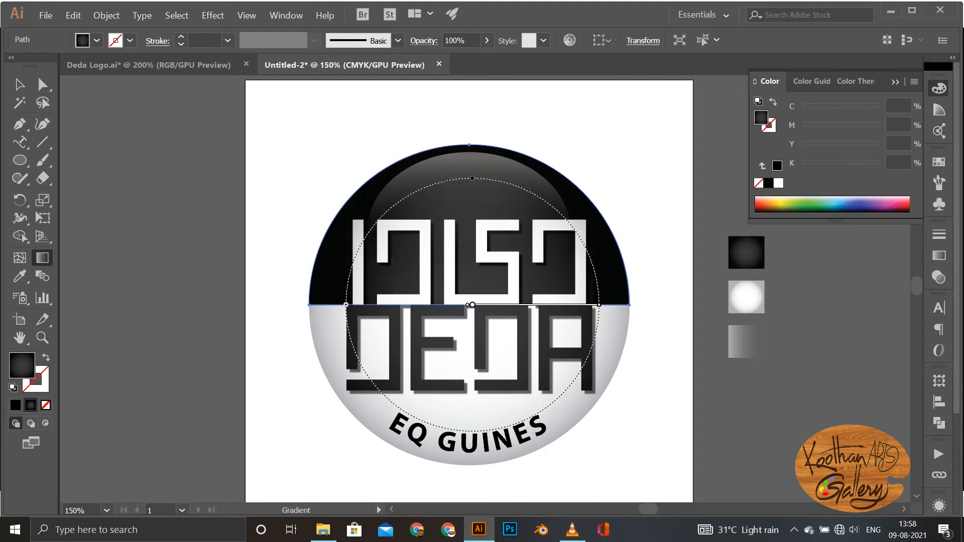
drag(599, 305, 630, 305)
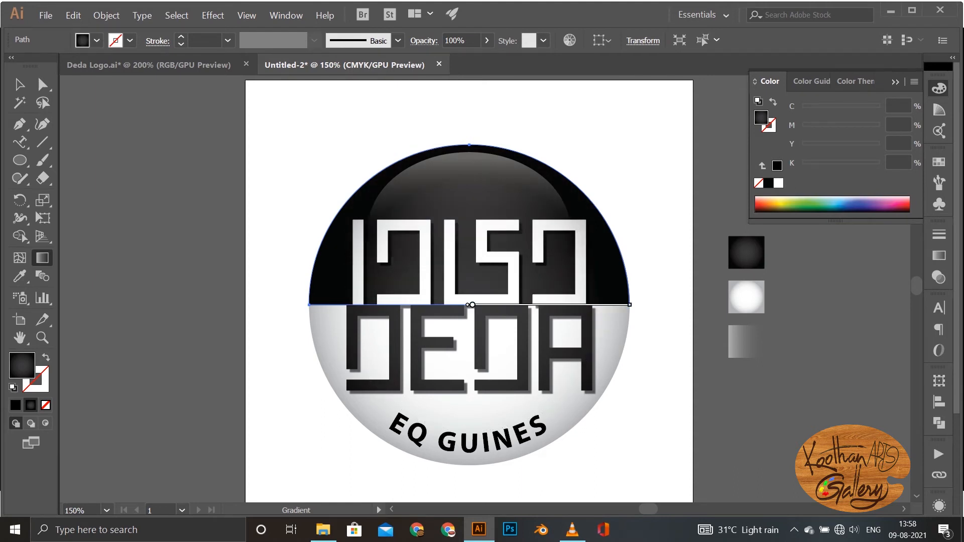
key(v)
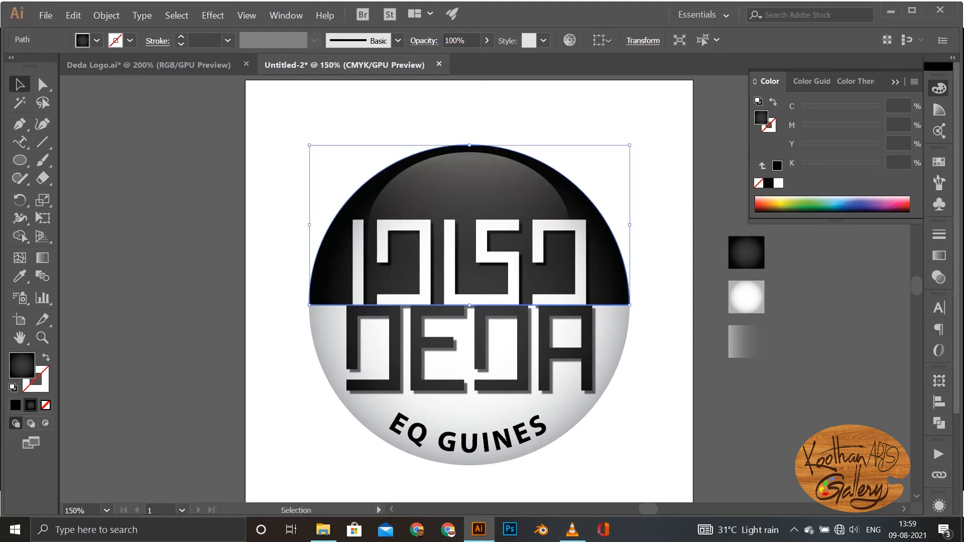
Step: Shrink the radius of the white circle's radial gradient to slightly inside the circle's edge
click(610, 349)
key(g)
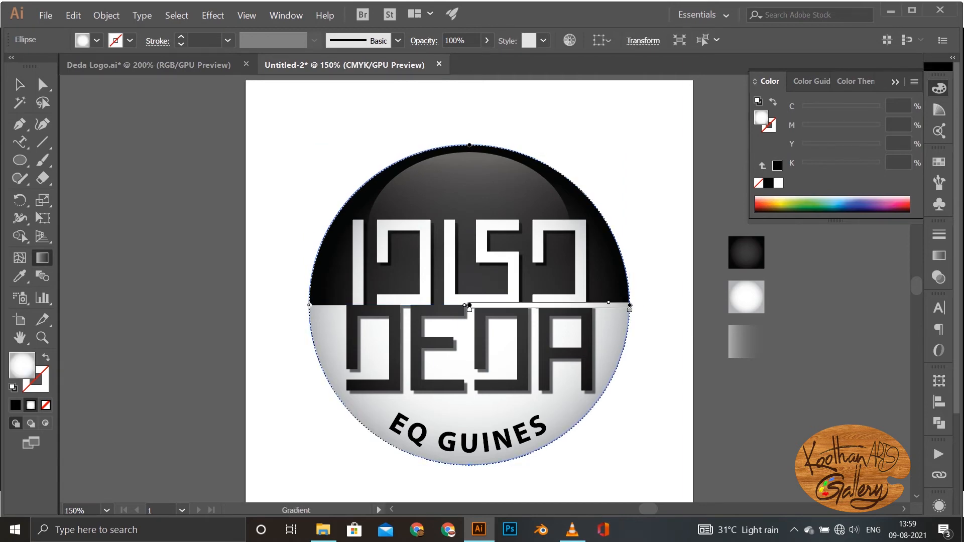
drag(630, 305, 612, 305)
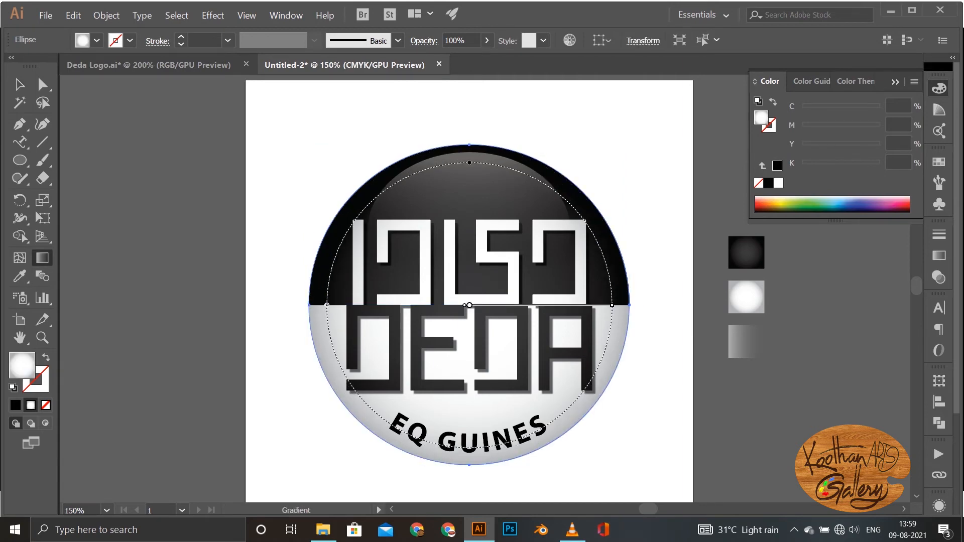
Step: Darken the outer gradient stop of the white circle to about 51% black
click(939, 255)
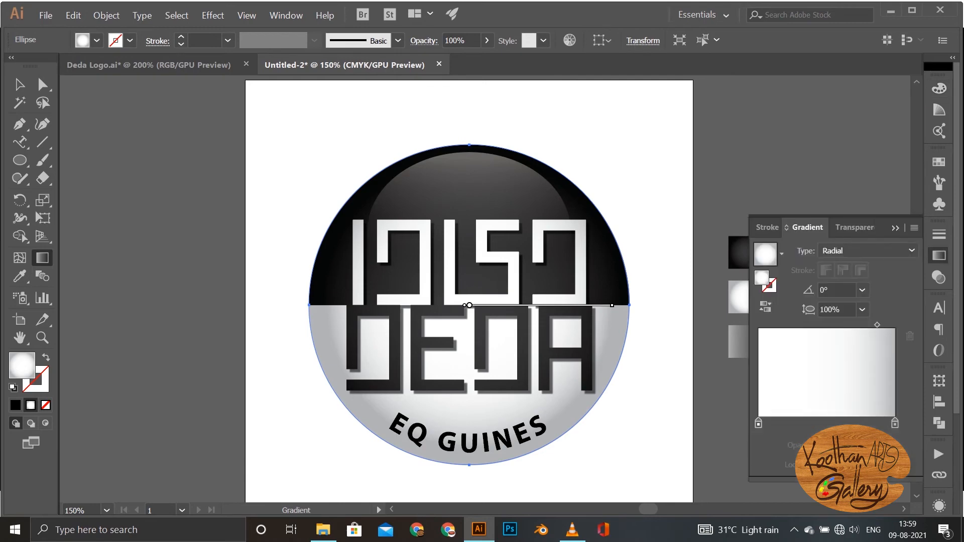
double_click(895, 424)
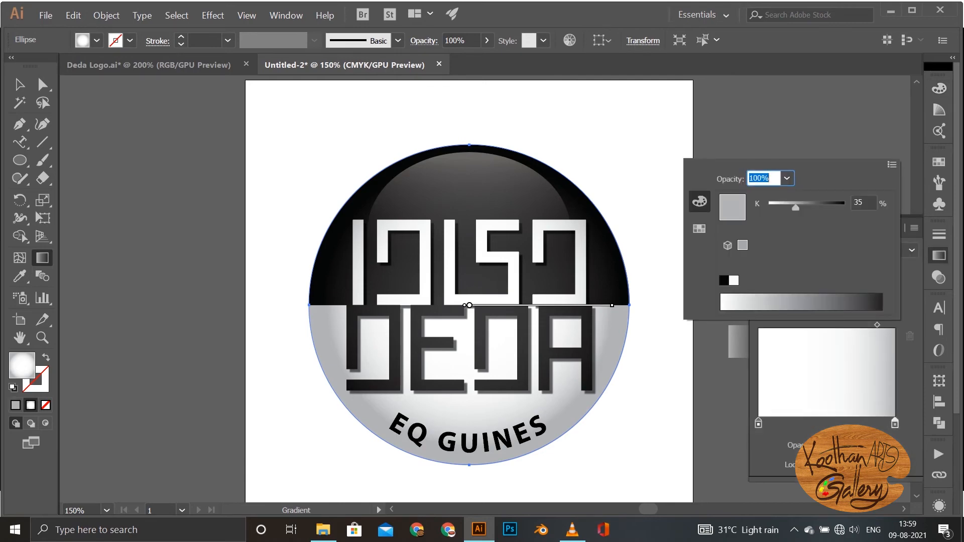
drag(795, 207, 807, 207)
click(858, 202)
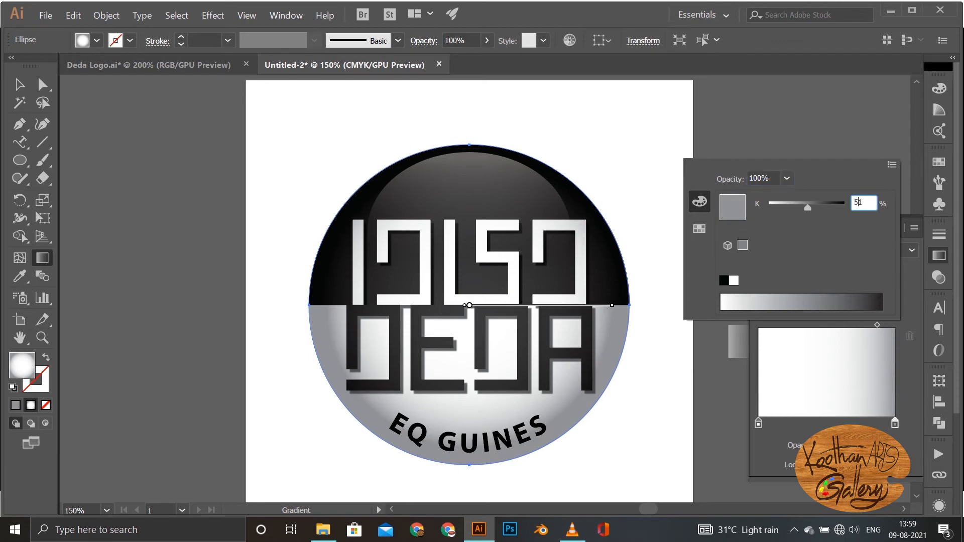
key(Return)
key(v)
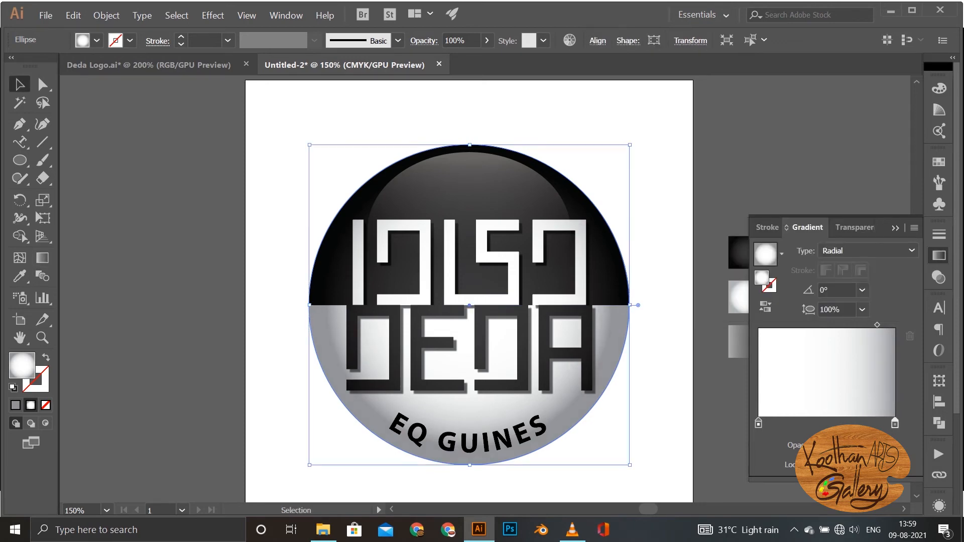
Step: Set the inner gradient stop of the black half to 80% black and view the finished logo at 100%
click(598, 251)
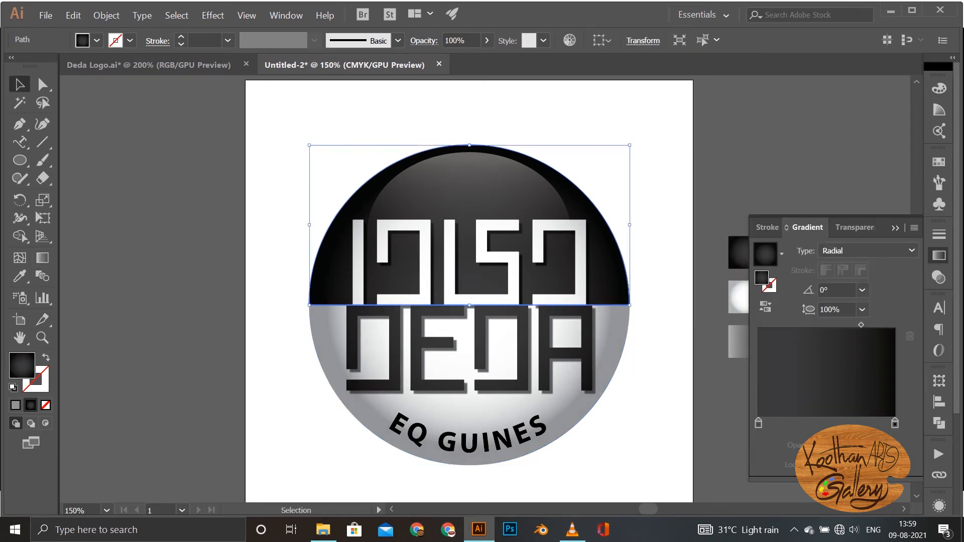
double_click(758, 423)
drag(838, 207, 858, 202)
text(0)
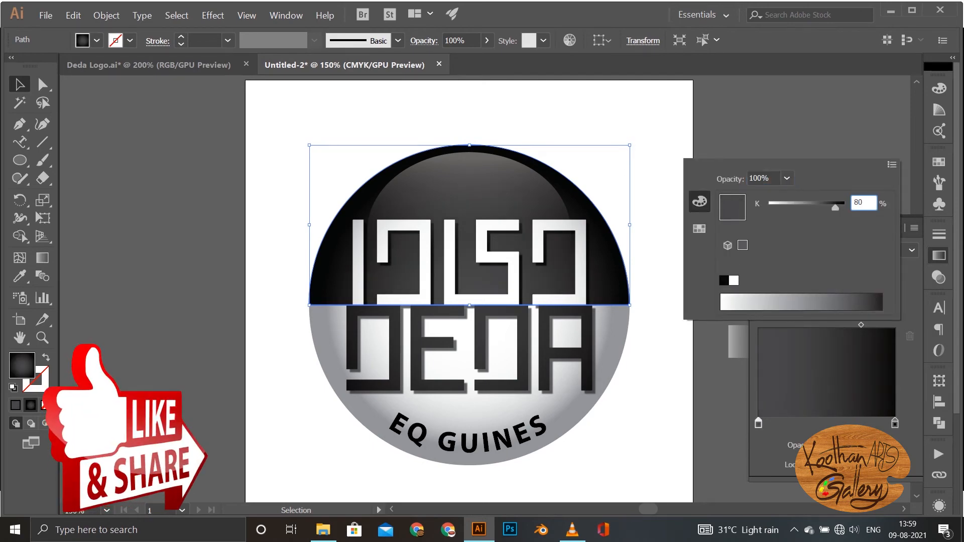
key(Return)
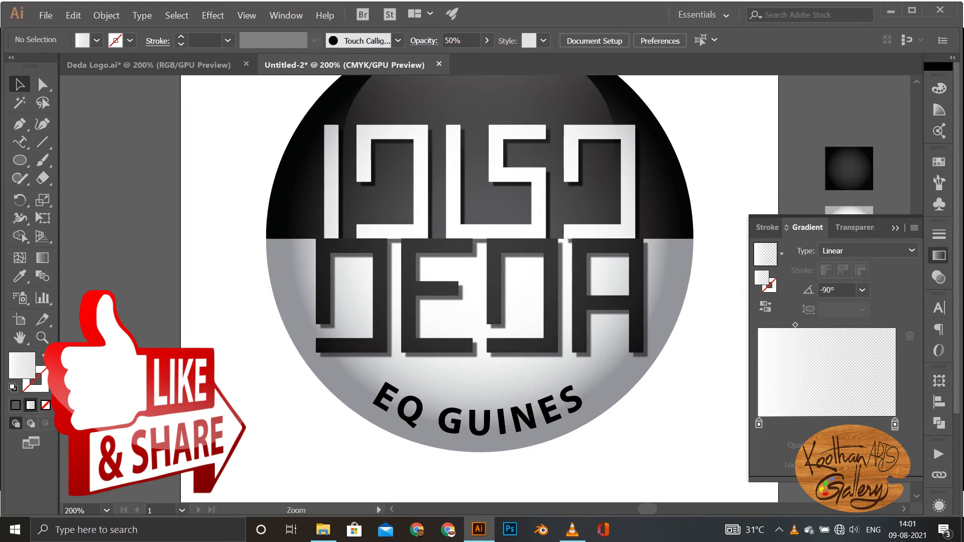
key(ctrl+1)
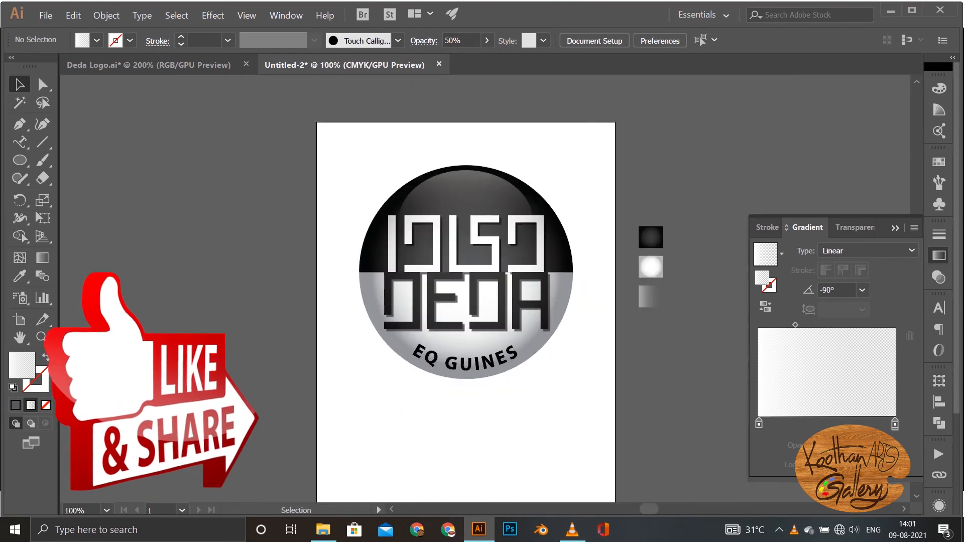
Step: Draw a wide, flat ellipse just beneath the circle, about as wide as it, and fill it with a linear white-to-black gradient
key(l)
drag(360, 379, 579, 425)
click(781, 254)
click(672, 281)
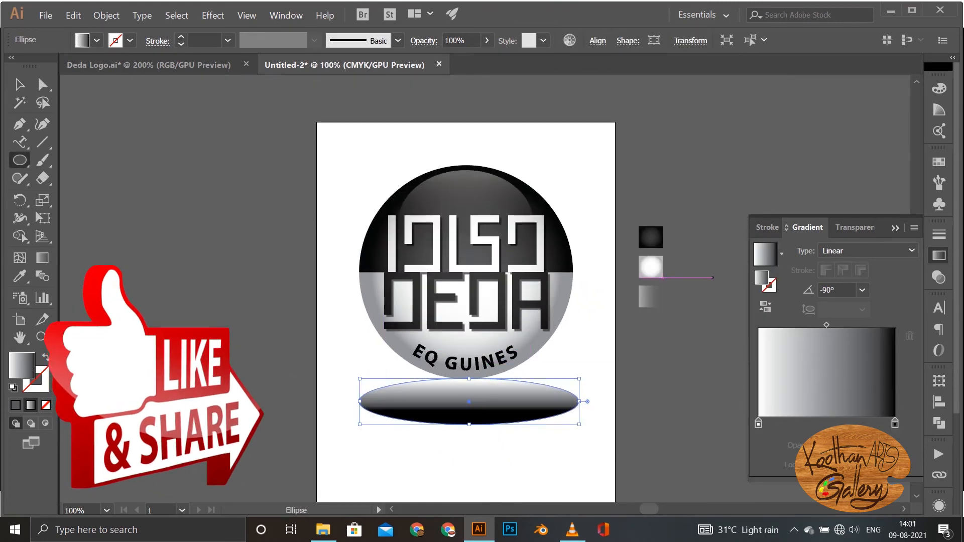
Step: Make the ellipse's gradient radial, with a solid black centre fading to black at 0% opacity on the outside
double_click(758, 423)
click(724, 281)
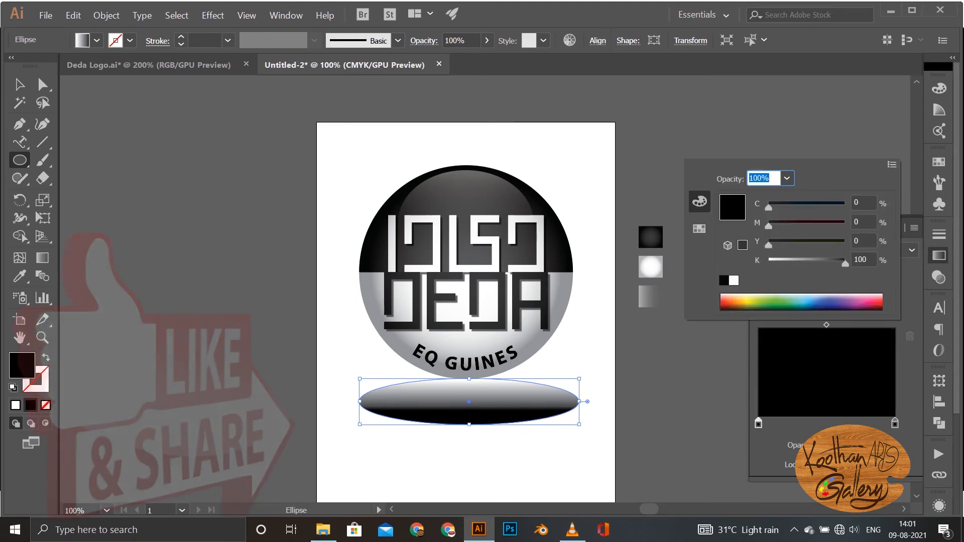
click(912, 250)
click(912, 250)
click(846, 284)
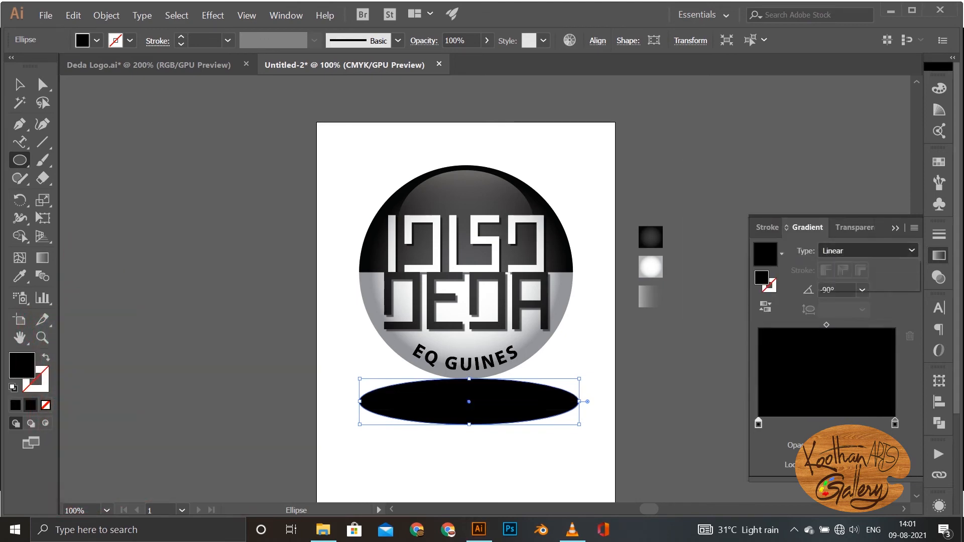
click(862, 445)
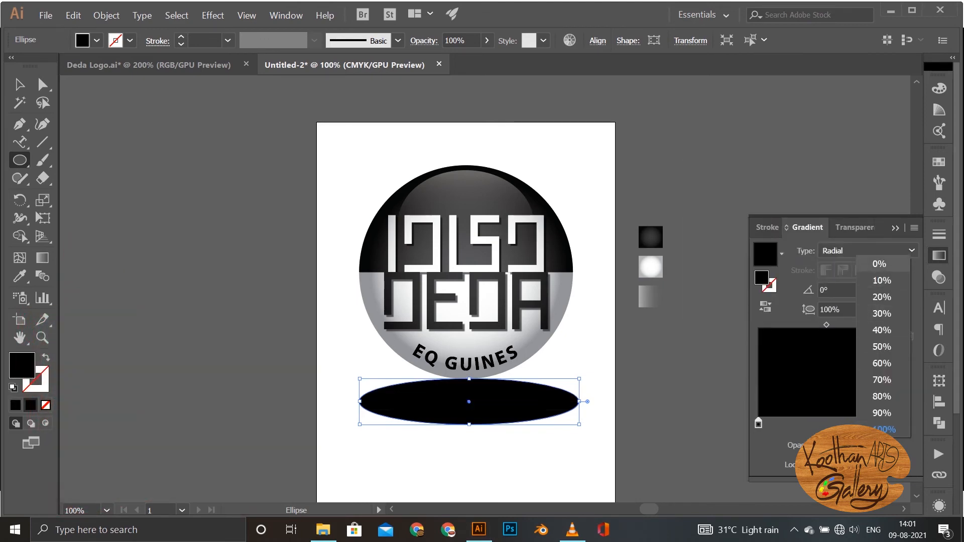
click(878, 263)
click(765, 307)
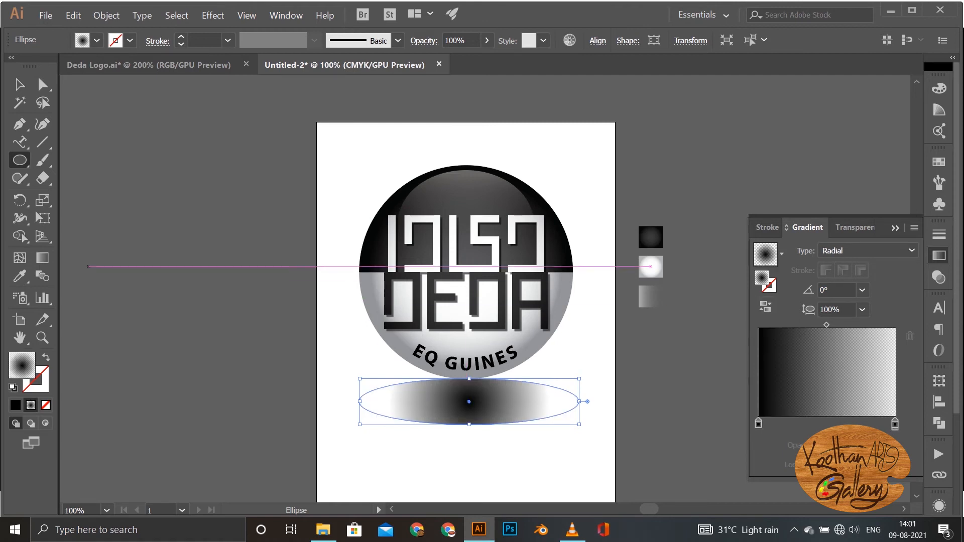
Step: Flatten the radial gradient to a 19.8% aspect ratio, extend it nearly to the ellipse's side edges, and enlarge the ellipse slightly about its centre
key(g)
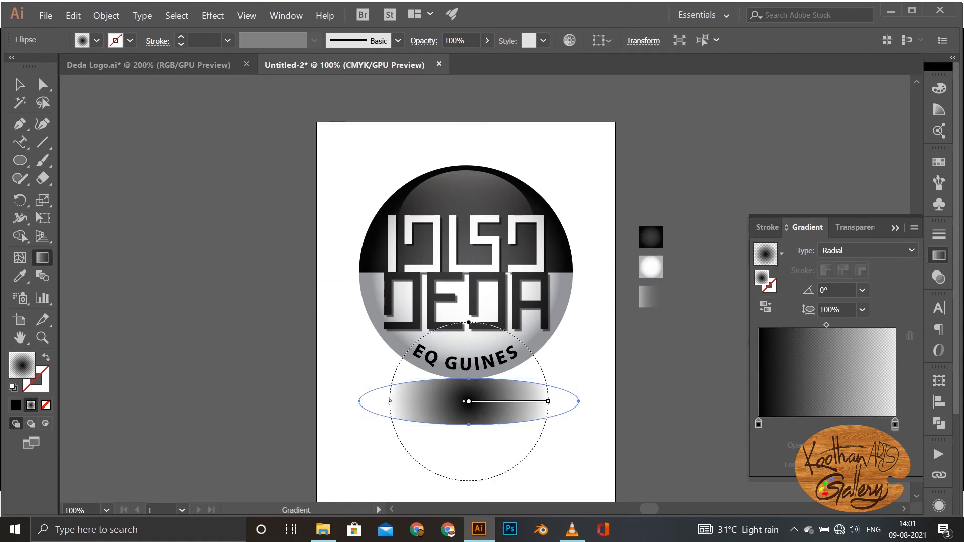
drag(469, 323, 469, 381)
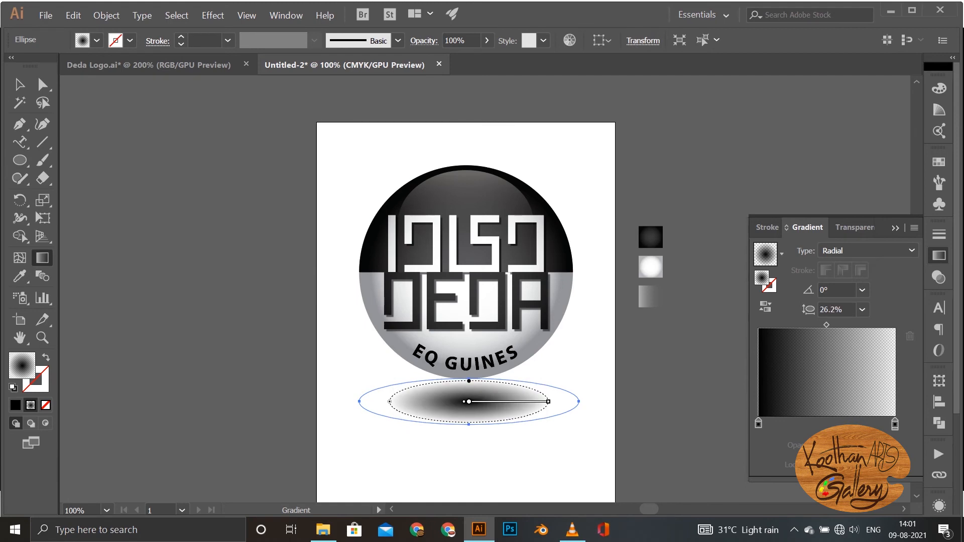
drag(548, 401, 571, 402)
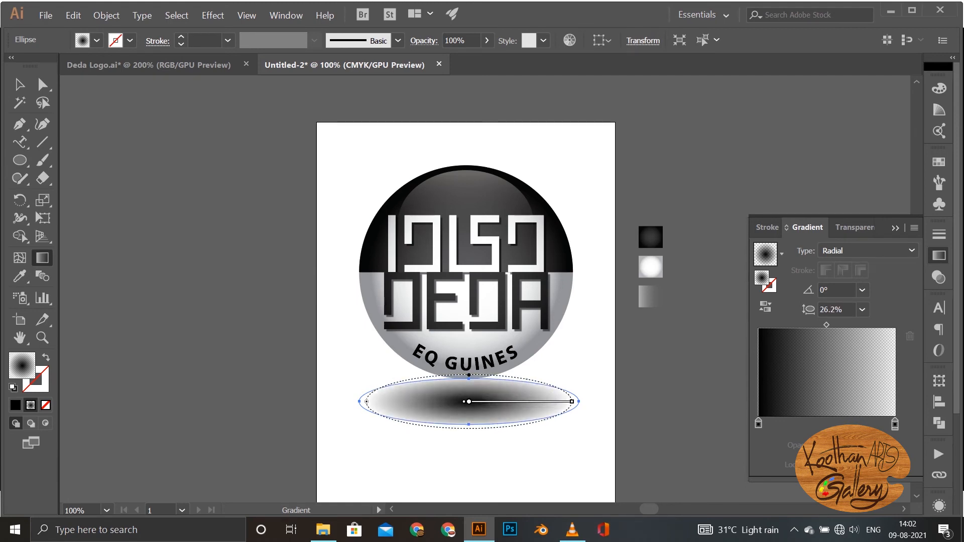
drag(469, 375, 469, 381)
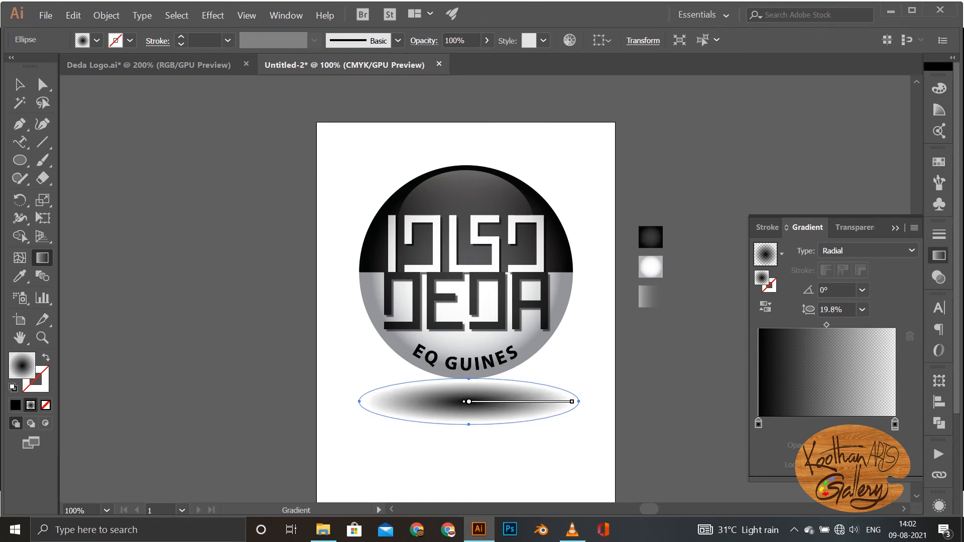
key(v)
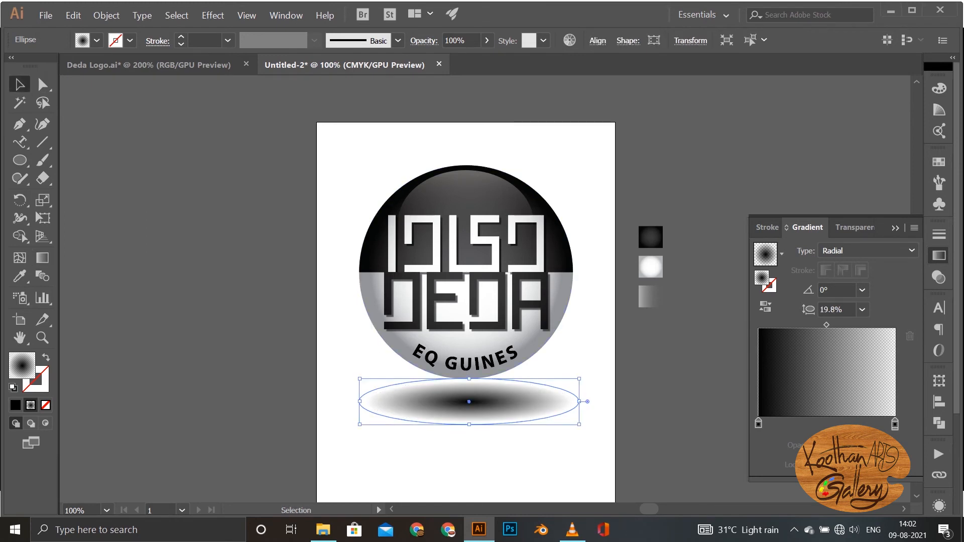
drag(579, 425, 598, 428)
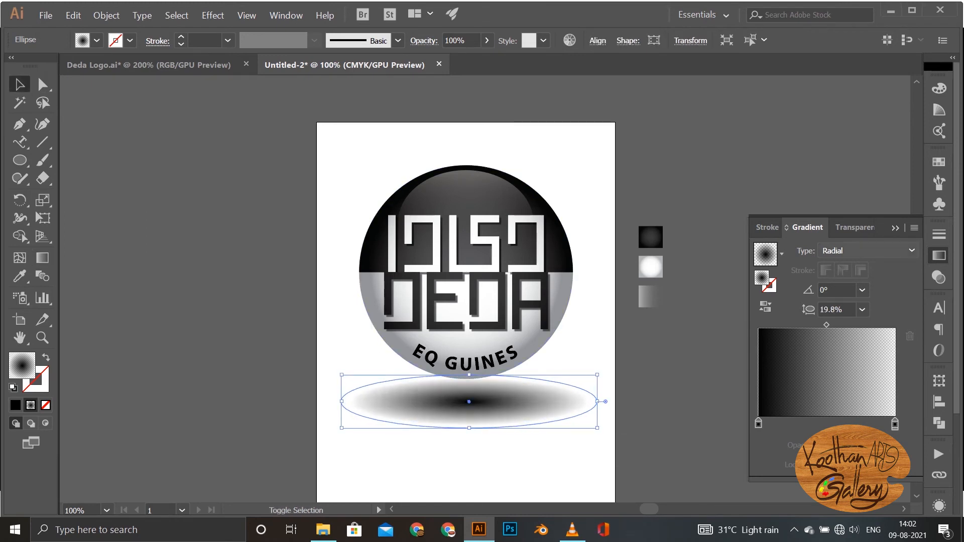
Step: Set the shadow ellipse's blend mode to Multiply and its opacity to 50%
click(854, 227)
click(787, 250)
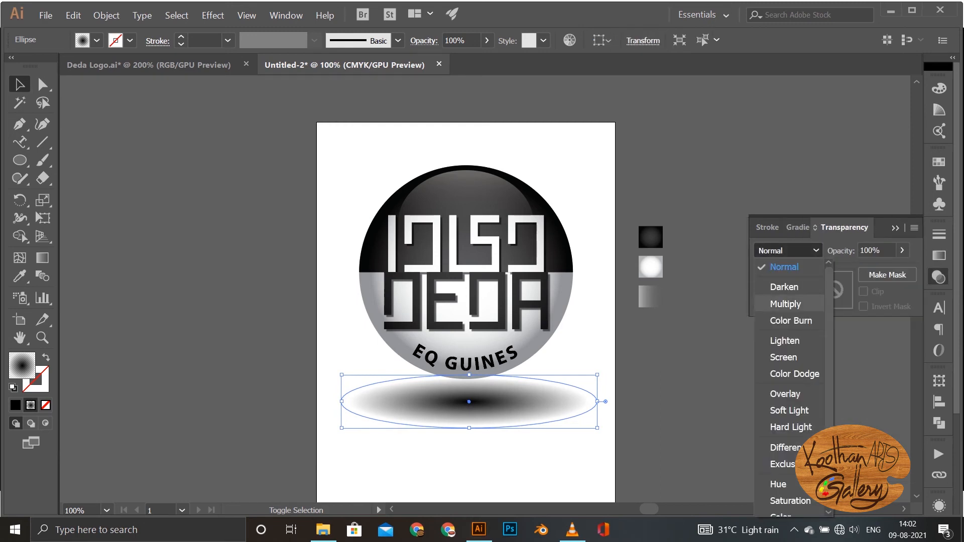
click(785, 282)
click(874, 250)
double_click(874, 250)
text(5)
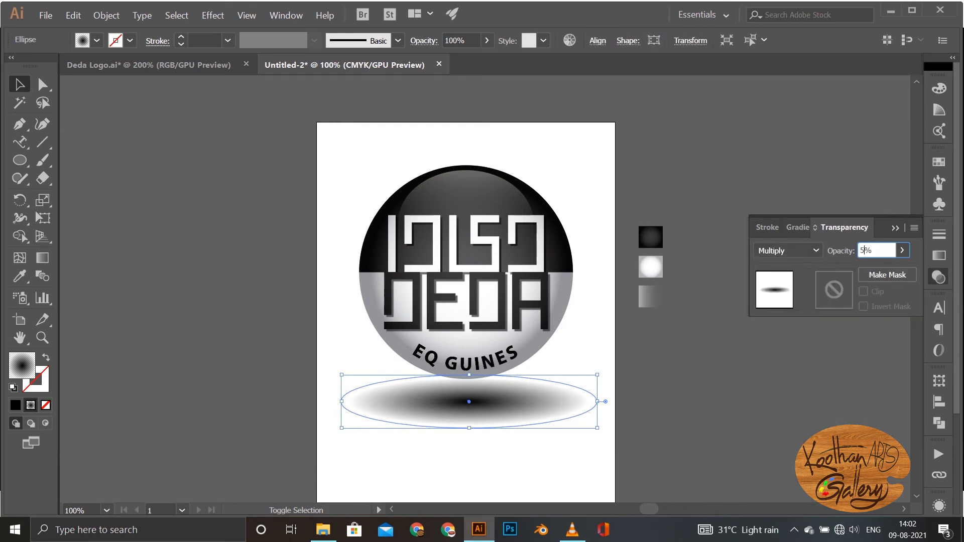
text(0)
key(Return)
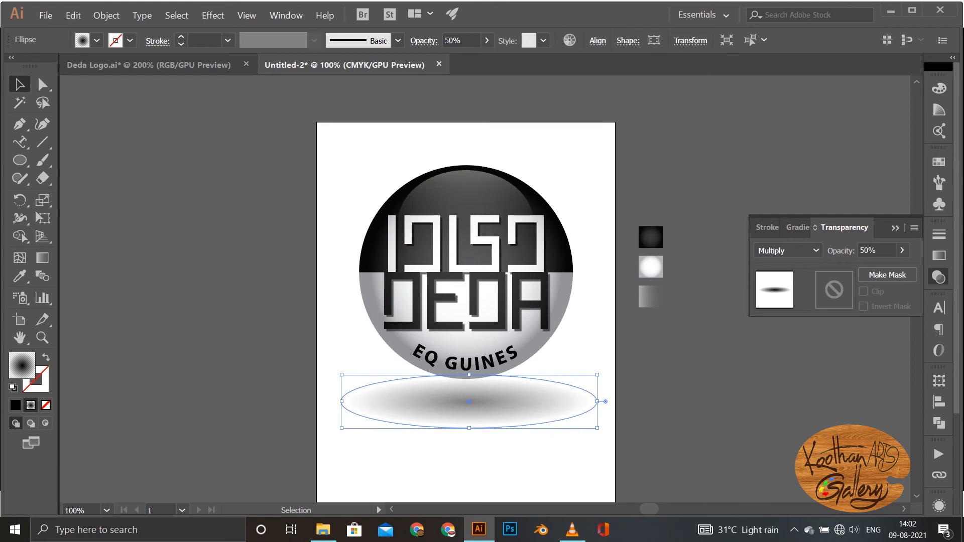
Step: Nudge the shadow ellipse upward in small increments so its upper part overlaps the circle's lower edge
key(Up)
key(Up)
key(Up)
key(Up)
key(Up)
key(Up)
key(Up)
key(Up)
key(Up)
key(Up)
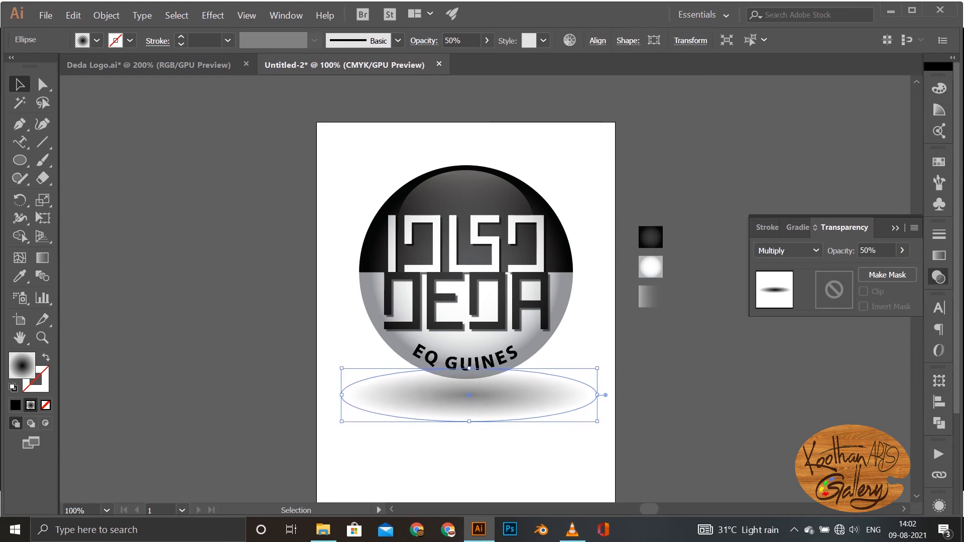
key(Up)
key(Up)
key(Up)
key(Up)
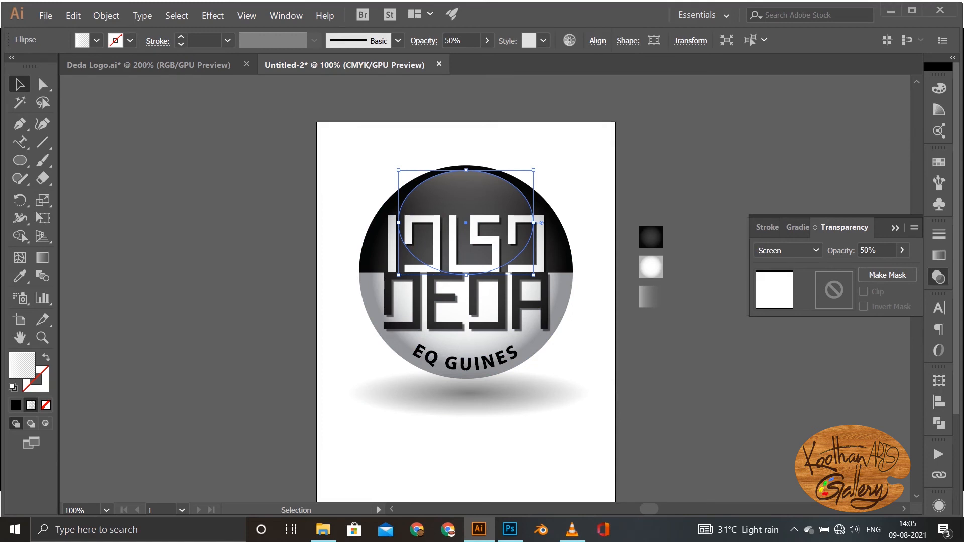
Step: Shorten the linear gradient on the highlight ellipse in the black half so it ends at the ellipse's centre
key(g)
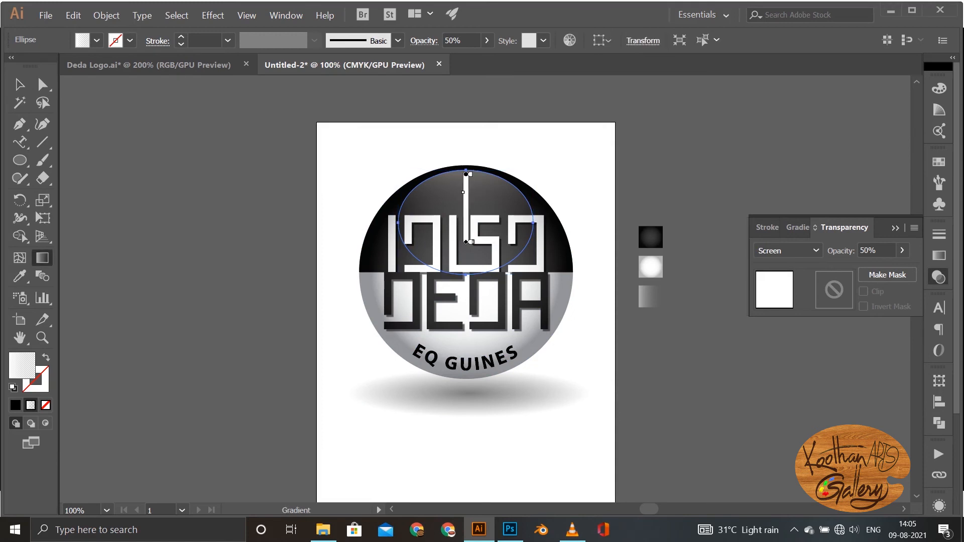
drag(467, 242, 466, 229)
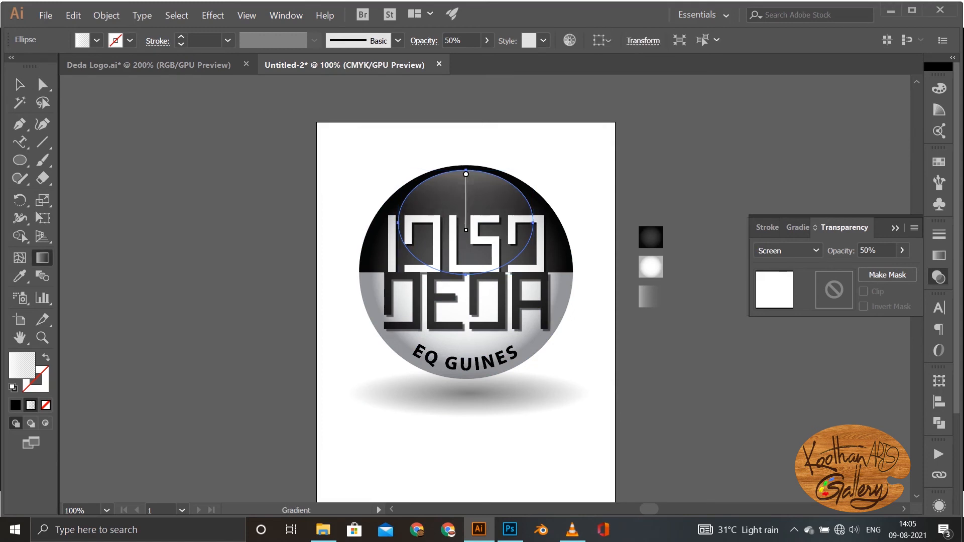
click(797, 228)
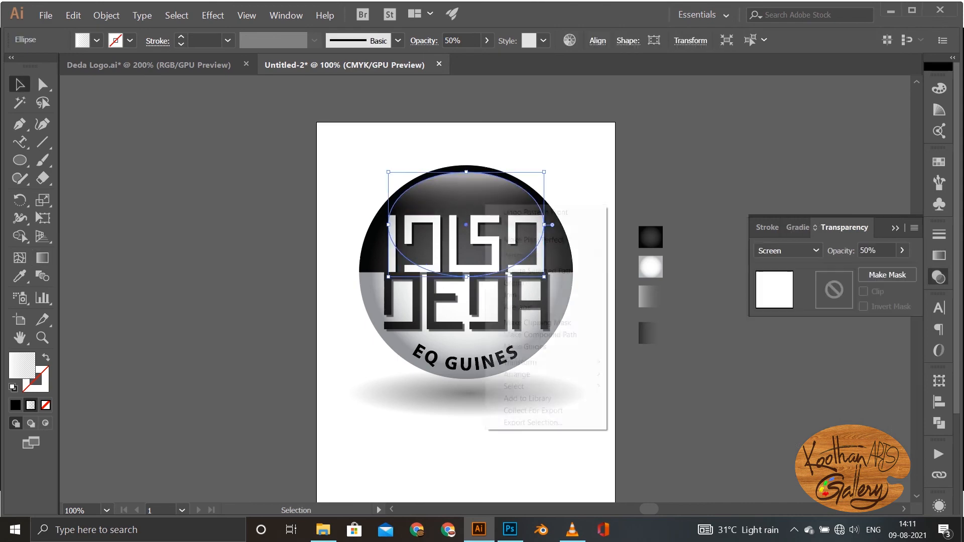
right_click(485, 204)
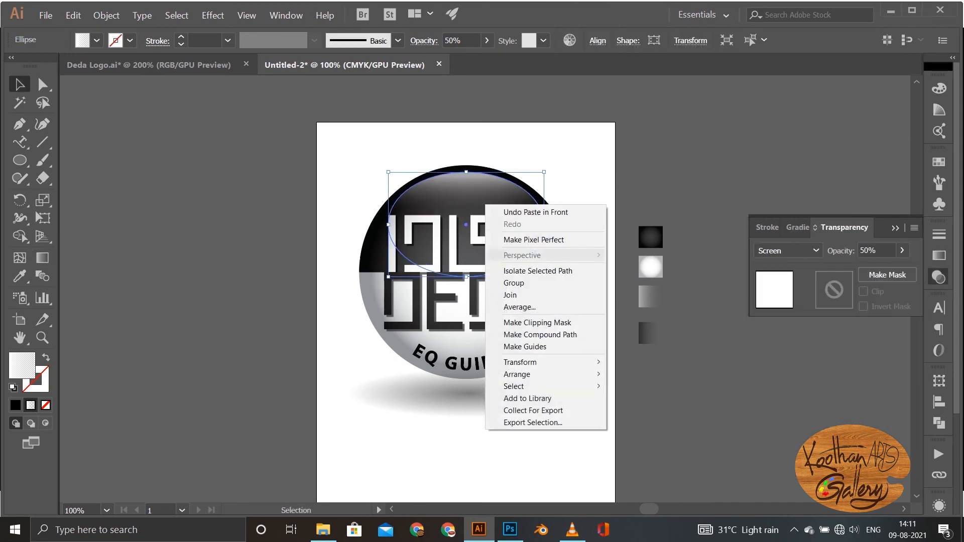
mouse_move(522, 362)
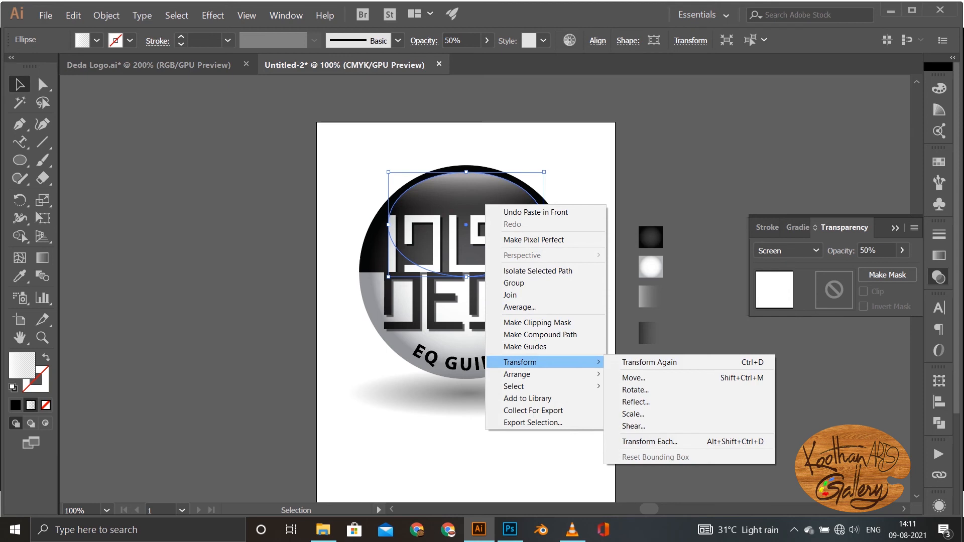
click(634, 402)
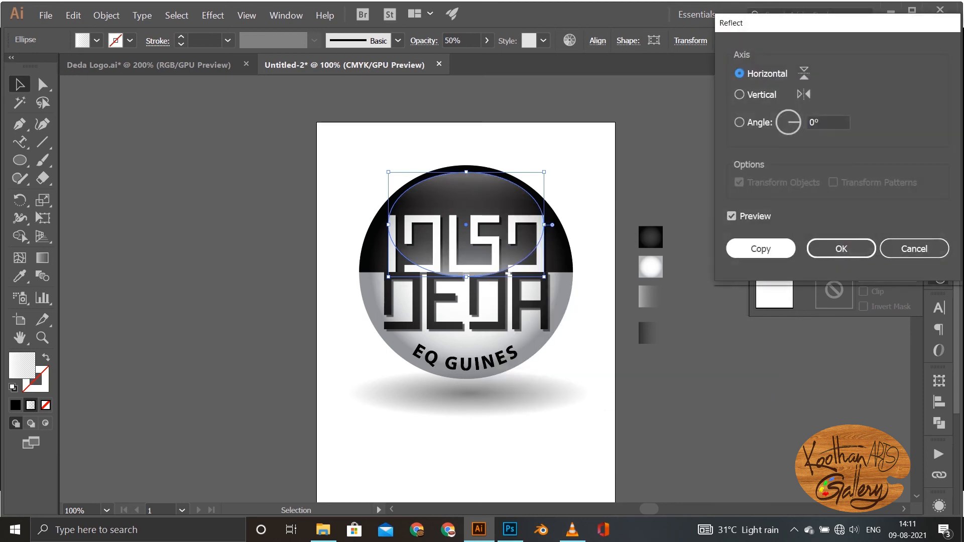
click(761, 249)
key(Delete)
Step: Reflect the highlight ellipse across the horizontal axis and move the reflected ellipse straight down into the white half, just inside the circle's lower edge
right_click(490, 197)
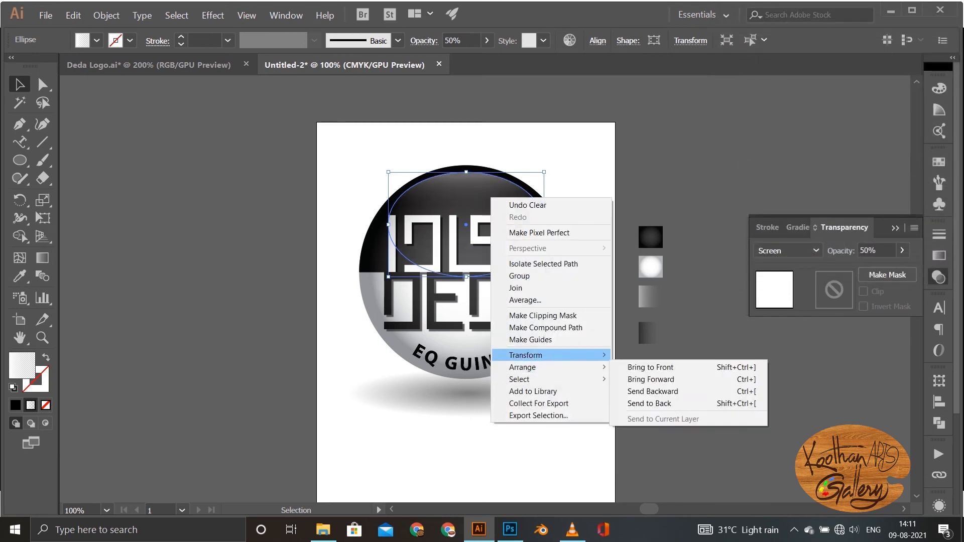
mouse_move(553, 356)
click(641, 394)
click(757, 247)
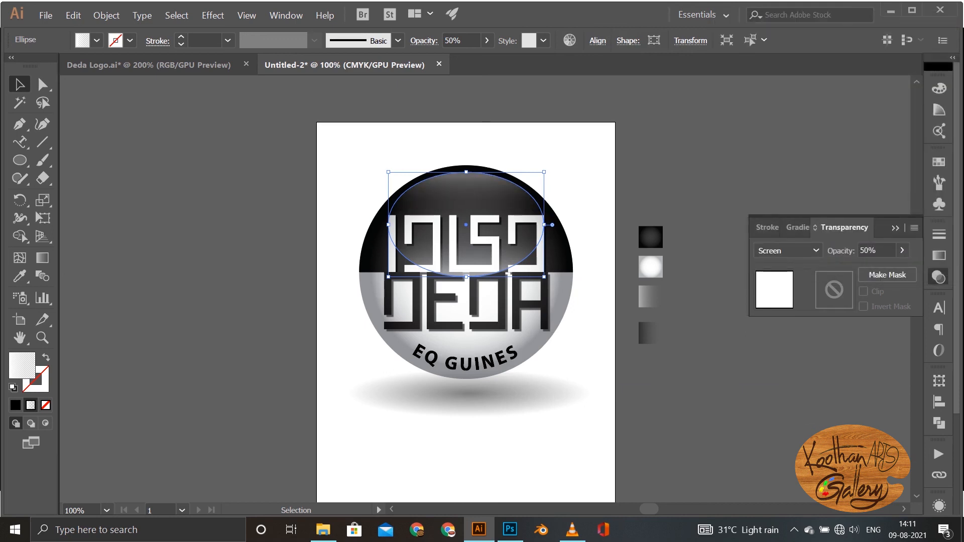
drag(464, 204, 466, 319)
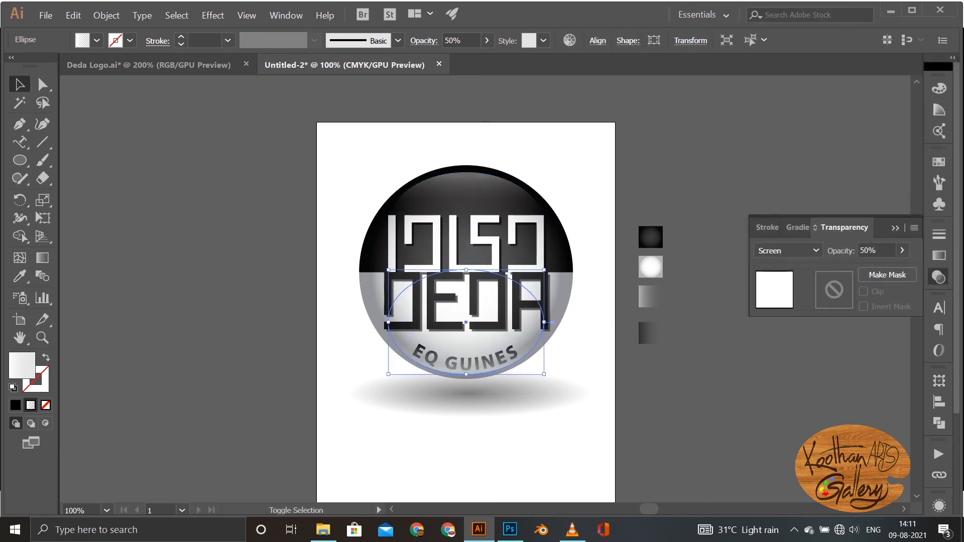
Step: Copy the dark fading gradient swatch's appearance onto the lower ellipse and run its gradient from the lower edge up to slightly above the centre
key(i)
click(650, 333)
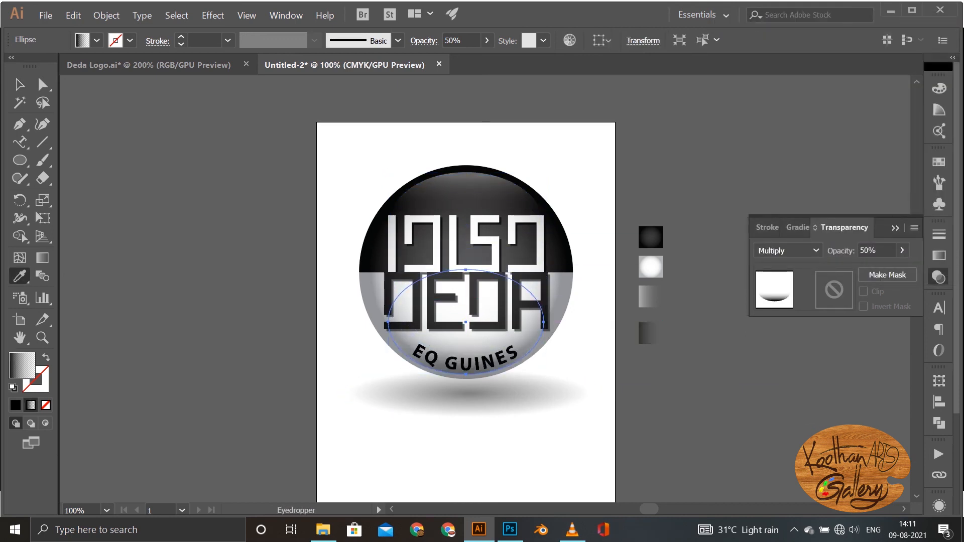
key(g)
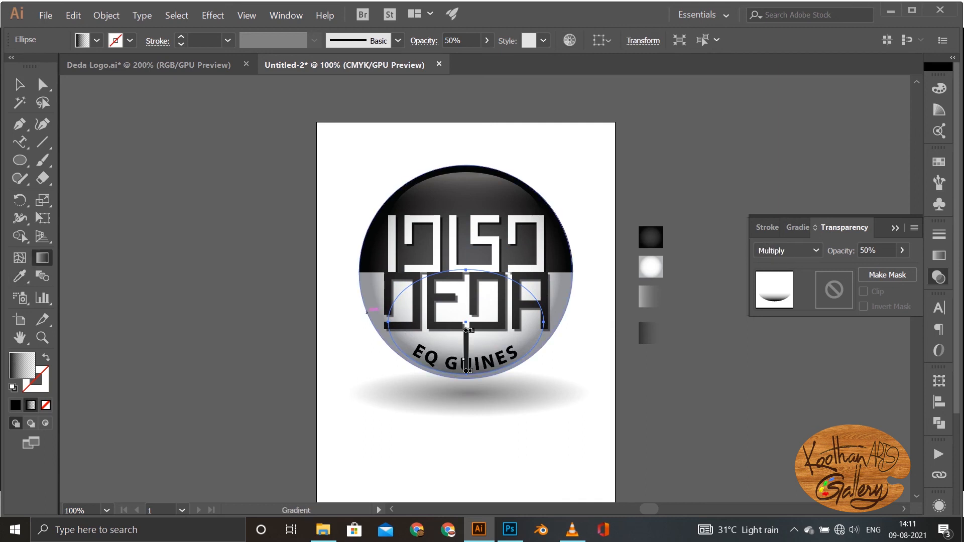
drag(467, 370, 466, 314)
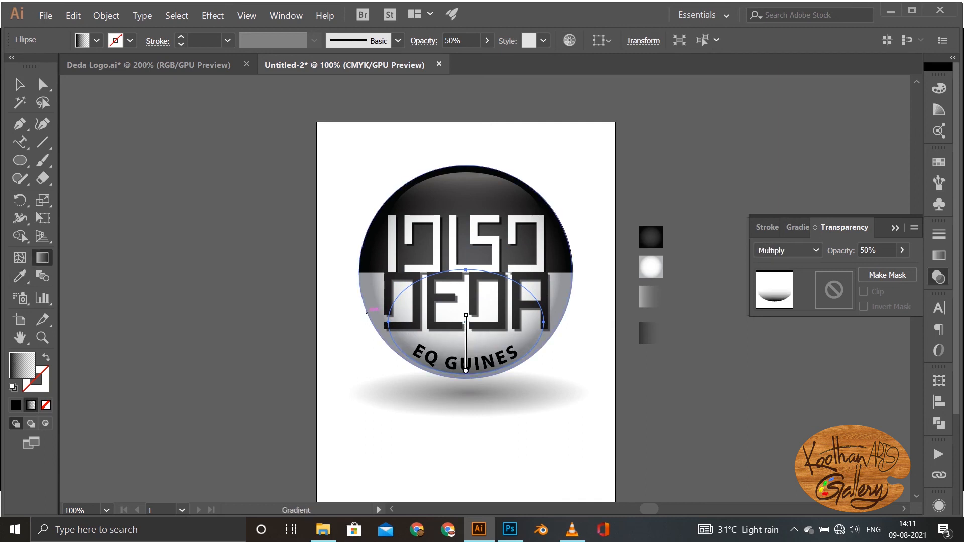
click(19, 85)
click(215, 201)
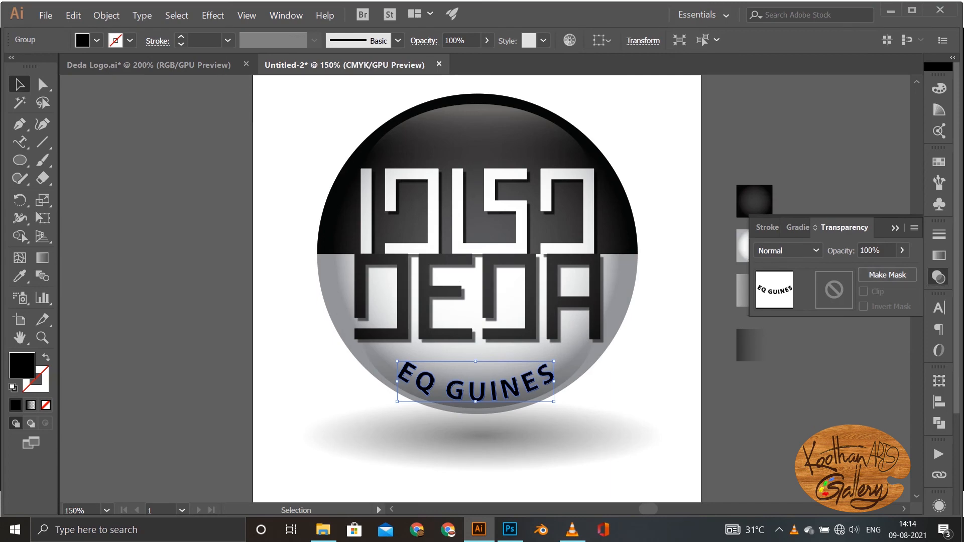
Step: Fill the EQ GUINES lettering with white and apply an Outer Glow in Screen mode with 75% opacity and 0.18 cm blur
click(96, 40)
click(32, 64)
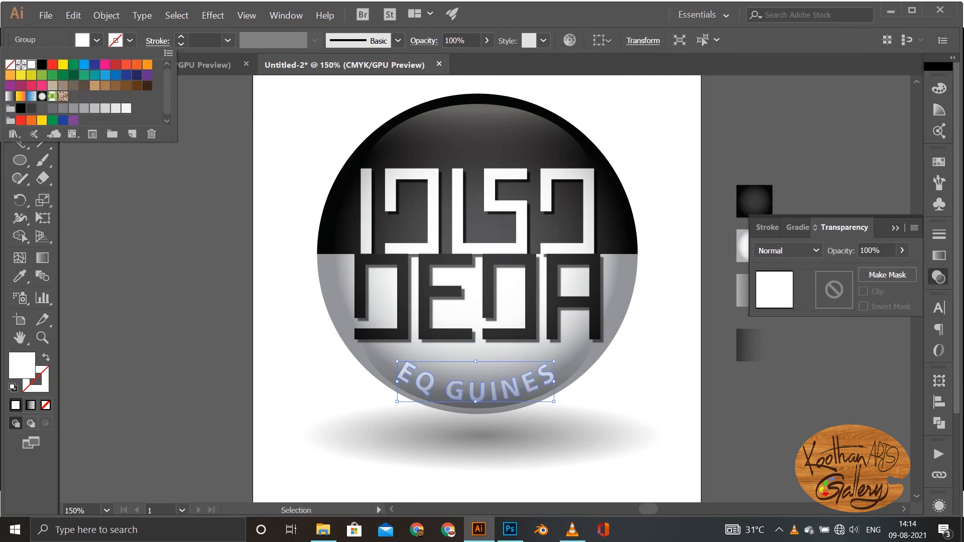
click(213, 15)
mouse_move(224, 178)
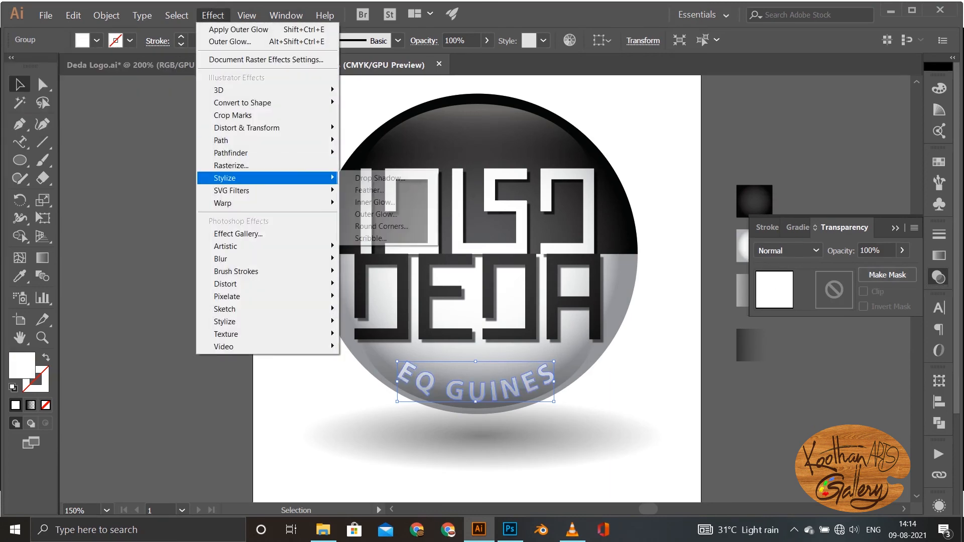
click(376, 214)
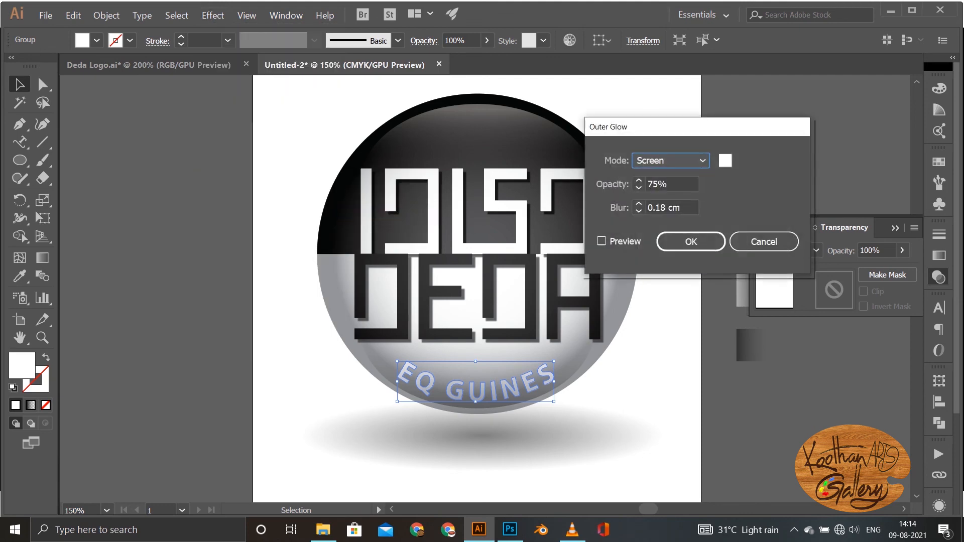
click(601, 241)
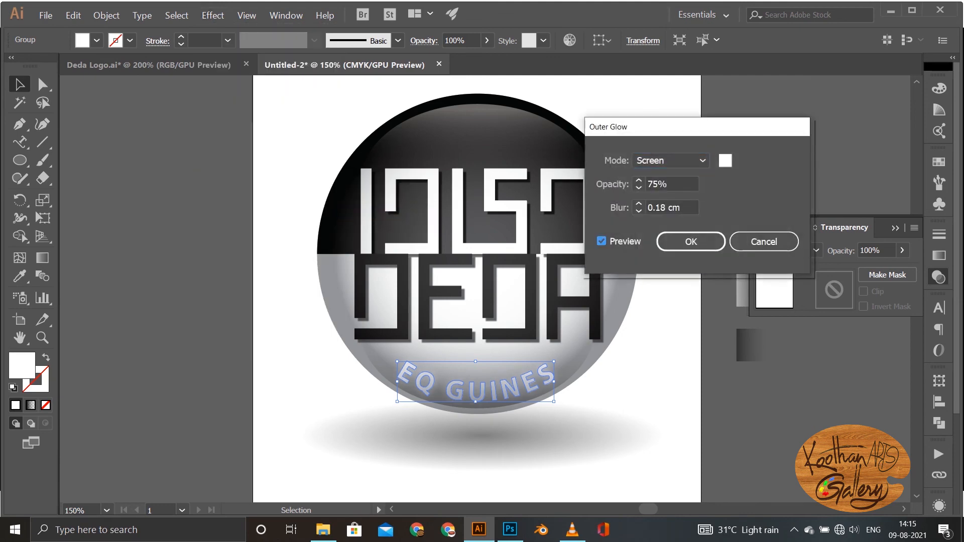
click(690, 242)
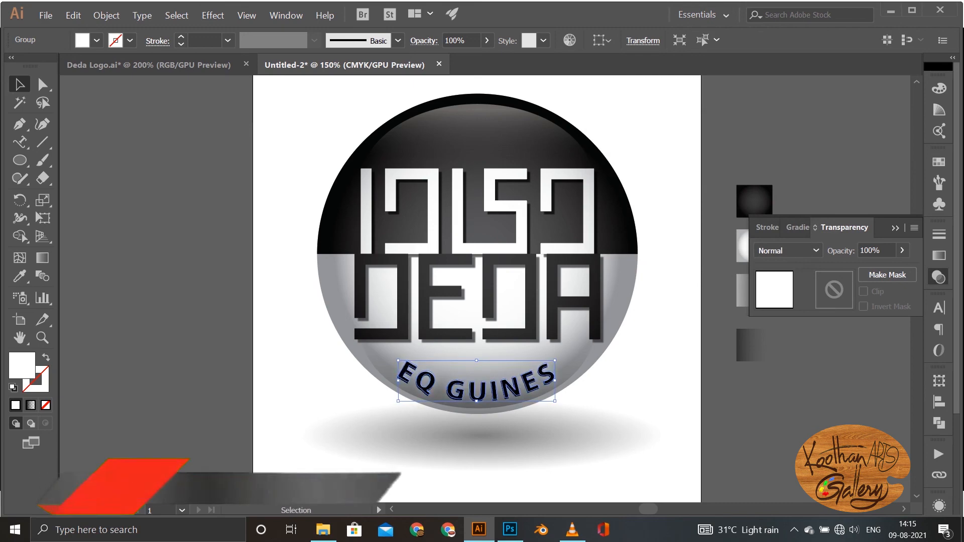
key(ctrl+shift+a)
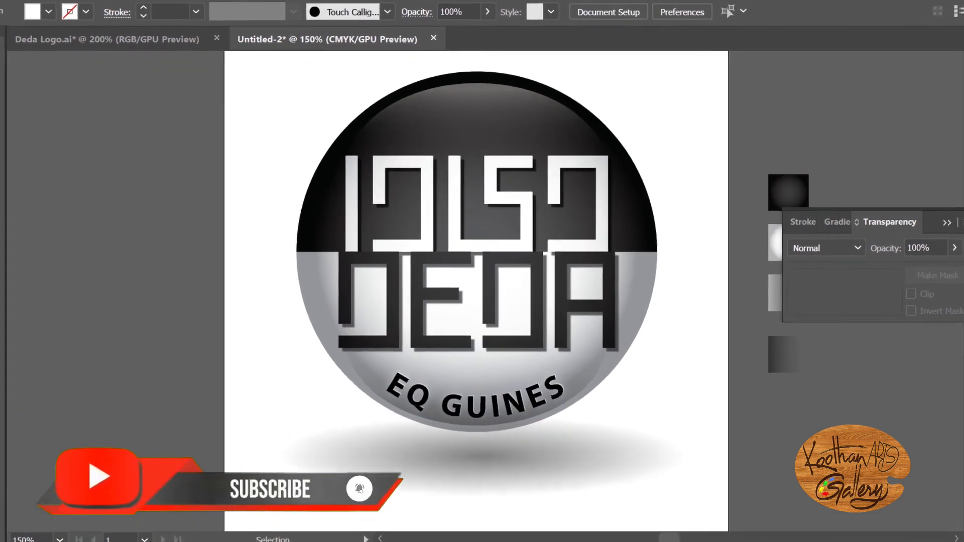